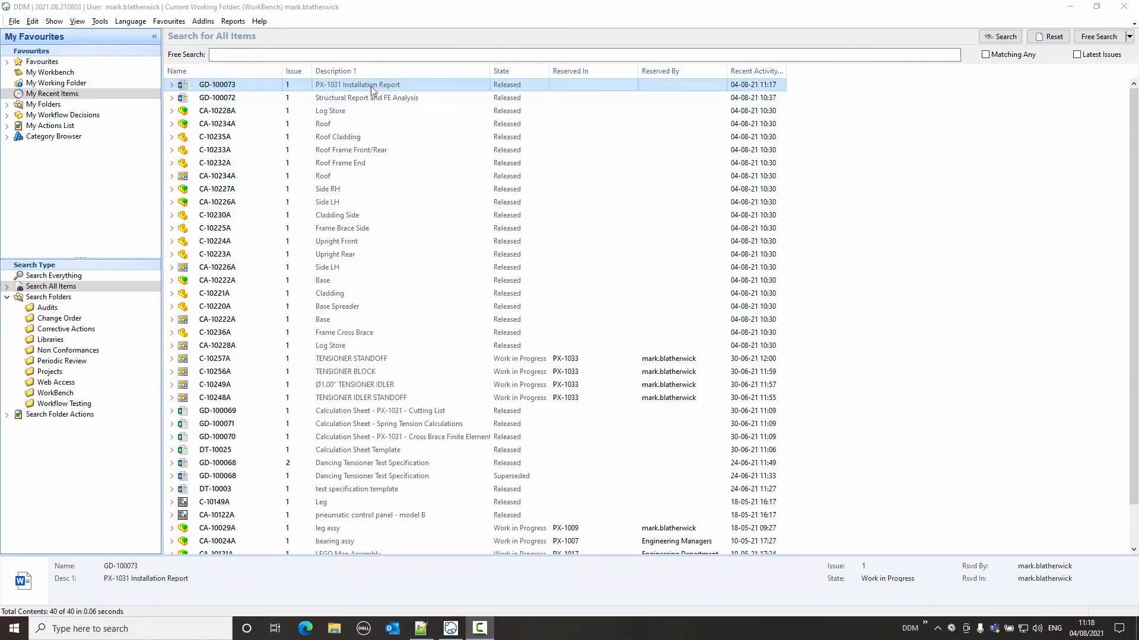
Run the Search Folders > Projects search to list all 33 project folders.
{"action": "left_click", "coordinate": [49, 372]}
{"action": "left_click", "coordinate": [1001, 37]}
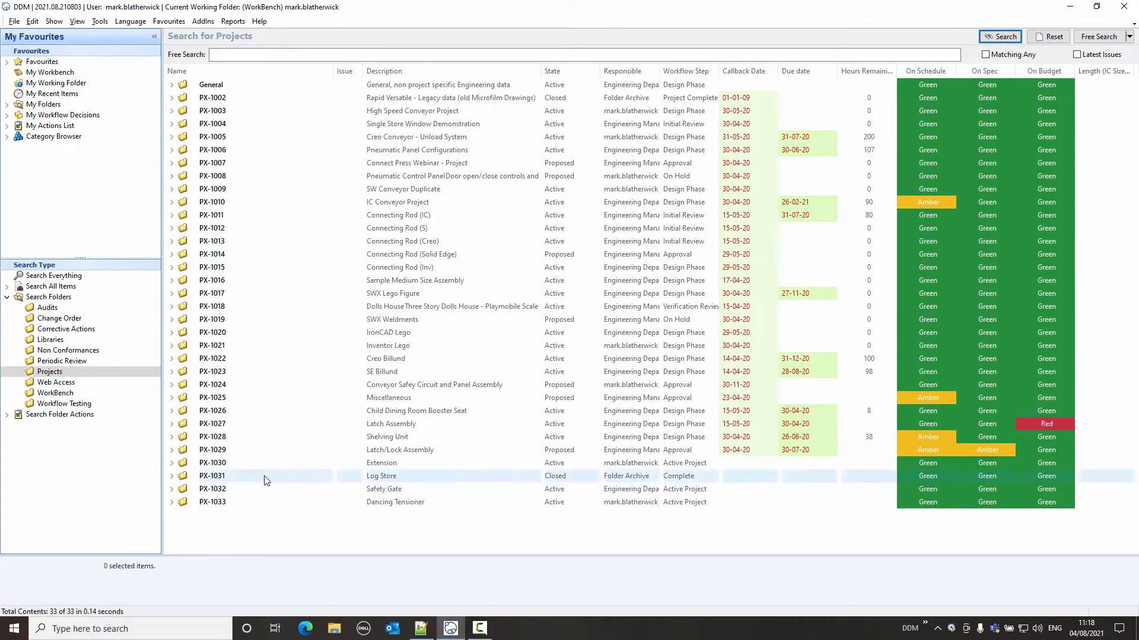
Pin the PX-1031 Log Store project folder.
{"action": "left_click", "coordinate": [299, 478]}
{"action": "right_click", "coordinate": [354, 485]}
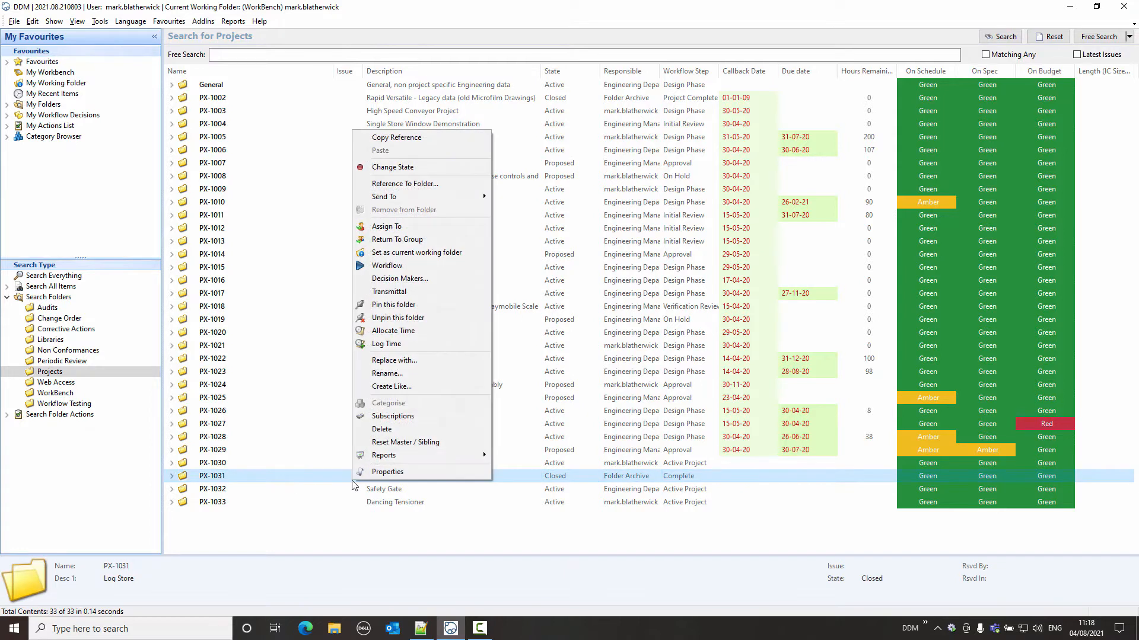
{"action": "left_click", "coordinate": [410, 305]}
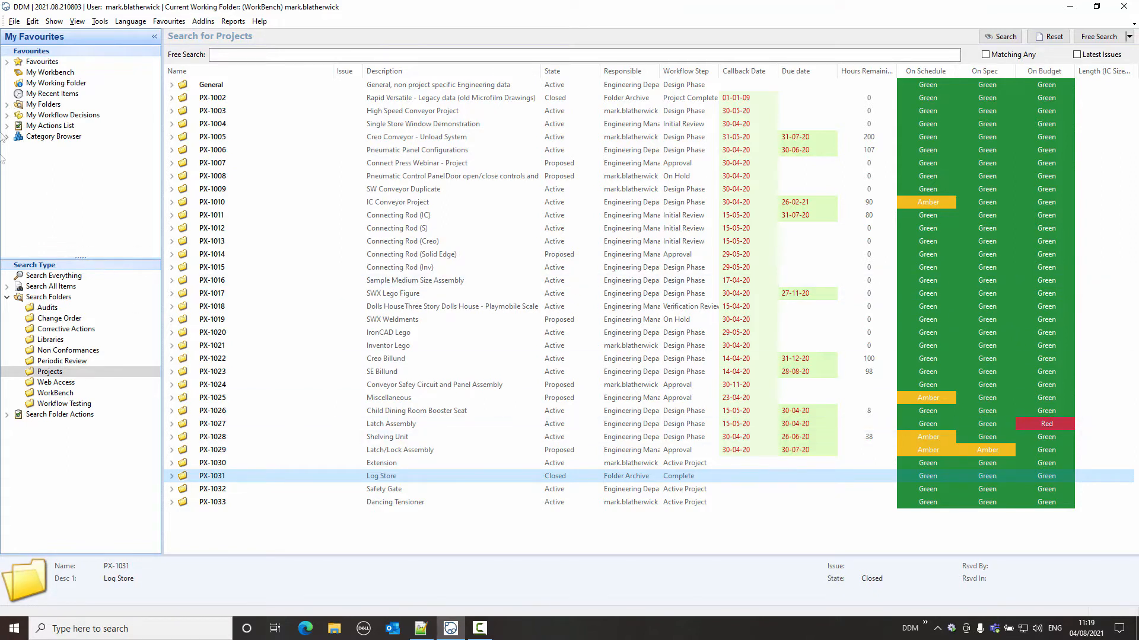
Open PX-1031 from My Pinned Folders, then return to My Recent Items.
{"action": "left_click", "coordinate": [7, 105]}
{"action": "left_click", "coordinate": [63, 136]}
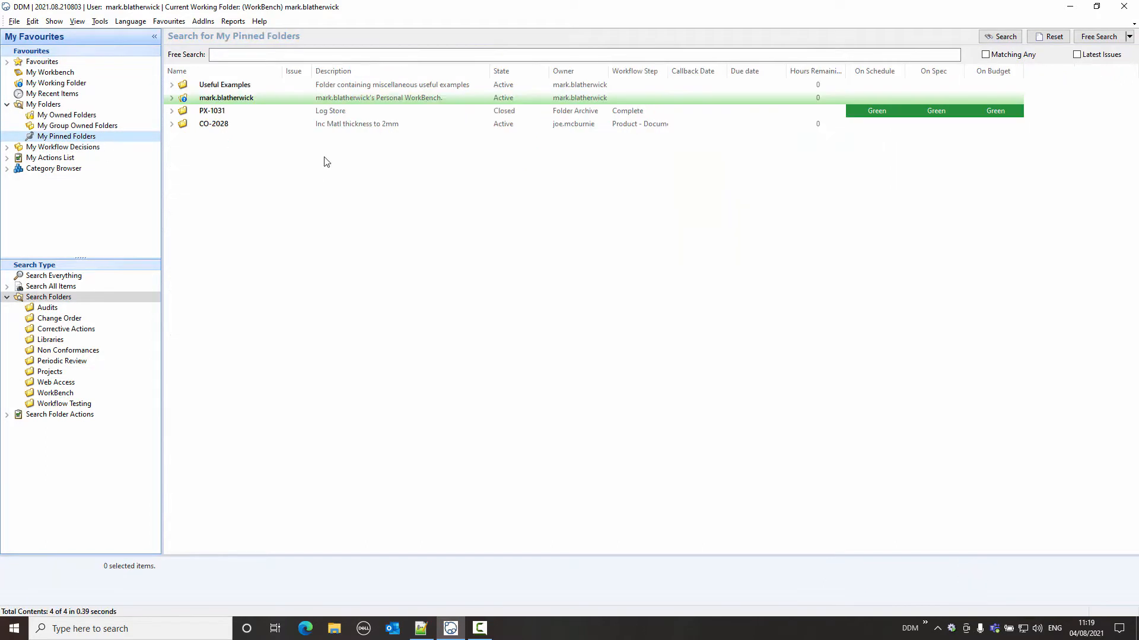
{"action": "left_click", "coordinate": [262, 117]}
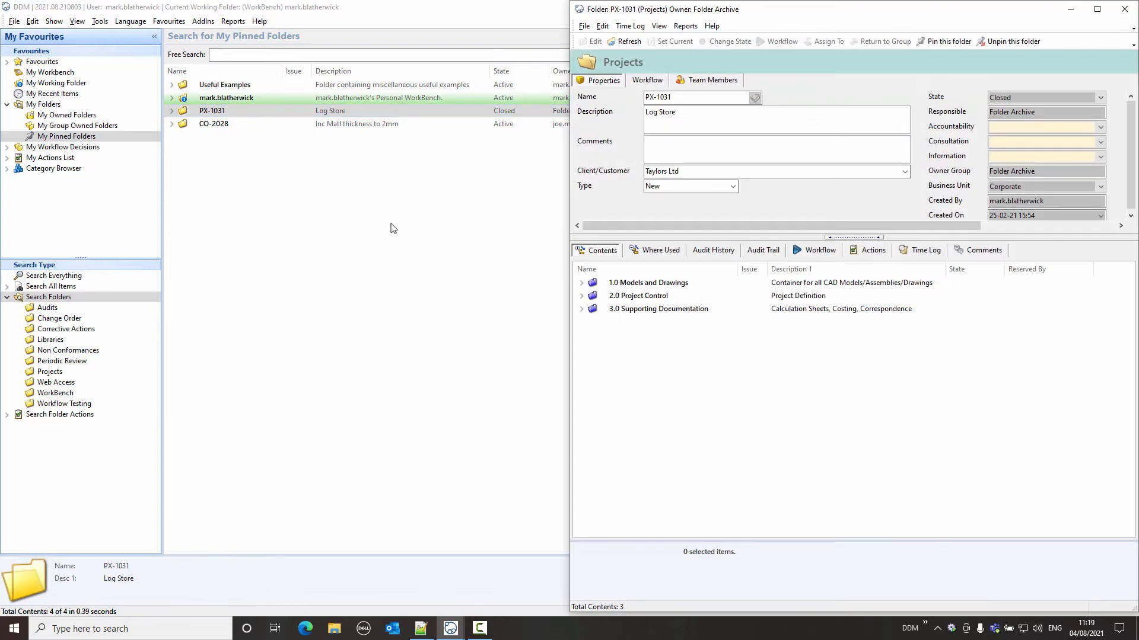
{"action": "left_click", "coordinate": [401, 236]}
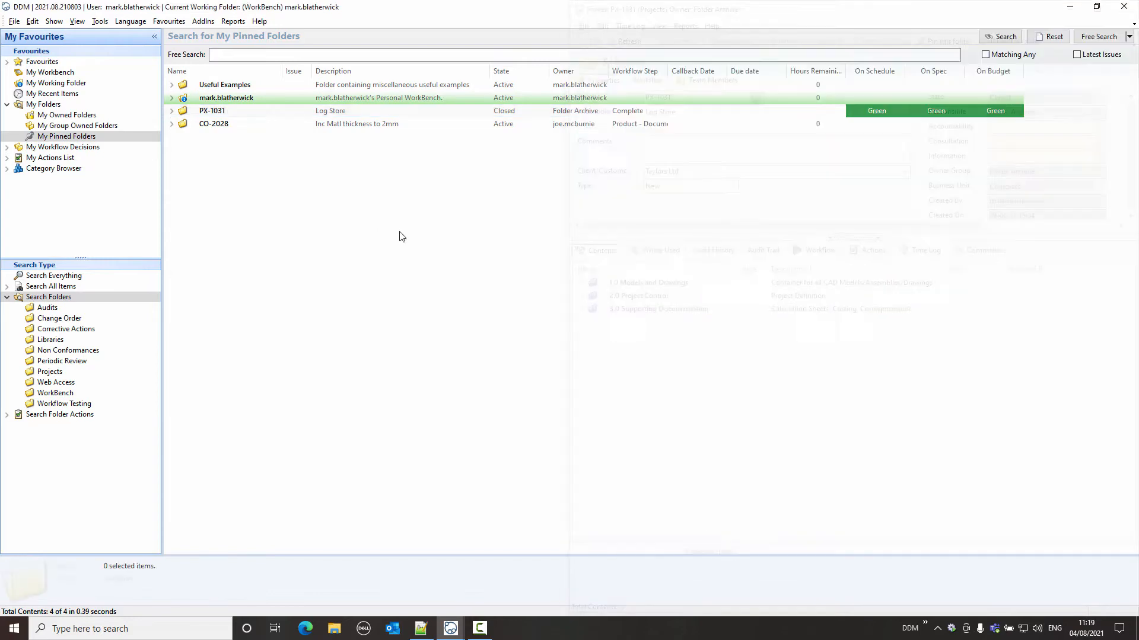
{"action": "left_click", "coordinate": [76, 95]}
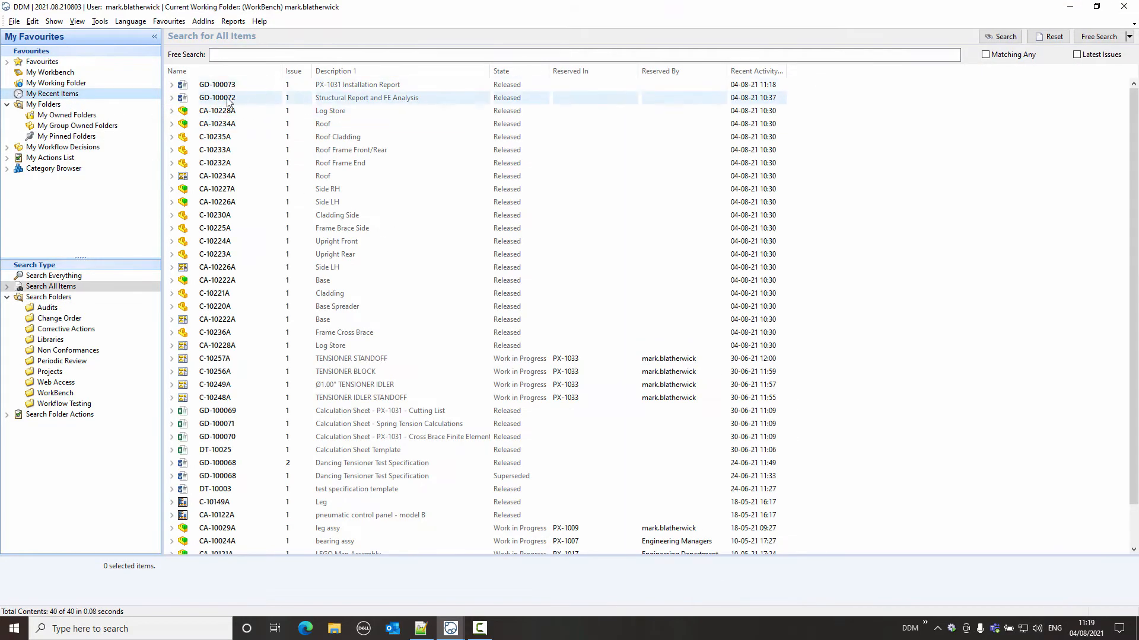
Copy a reference to the PX-1031 Installation Report GD-100073.
{"action": "left_click", "coordinate": [228, 98]}
{"action": "right_click", "coordinate": [227, 85]}
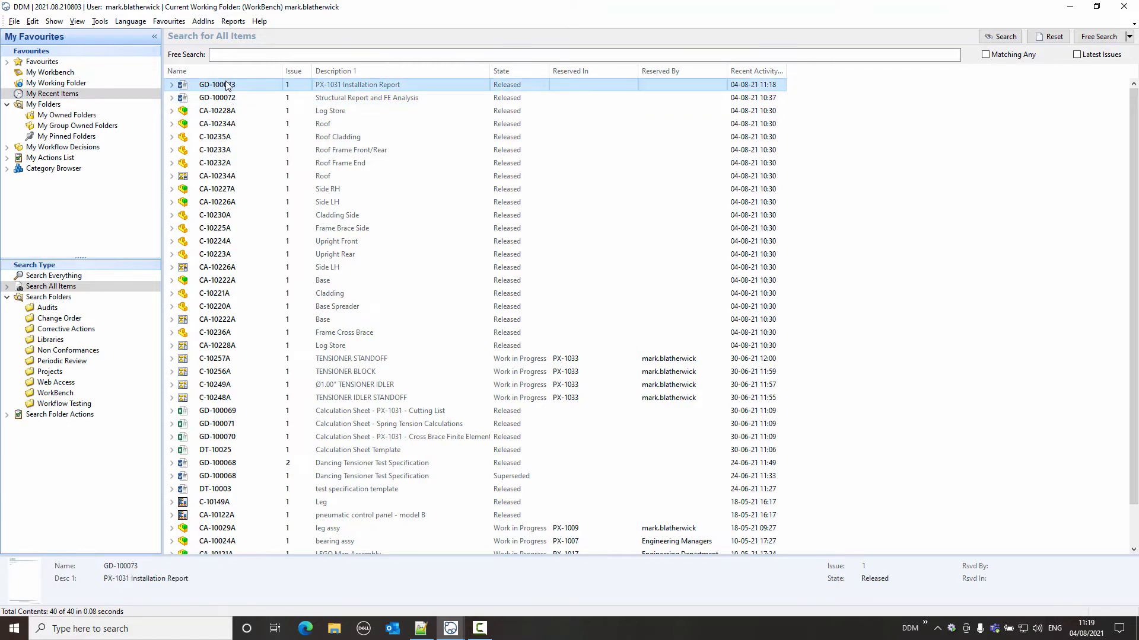
{"action": "left_click", "coordinate": [265, 117]}
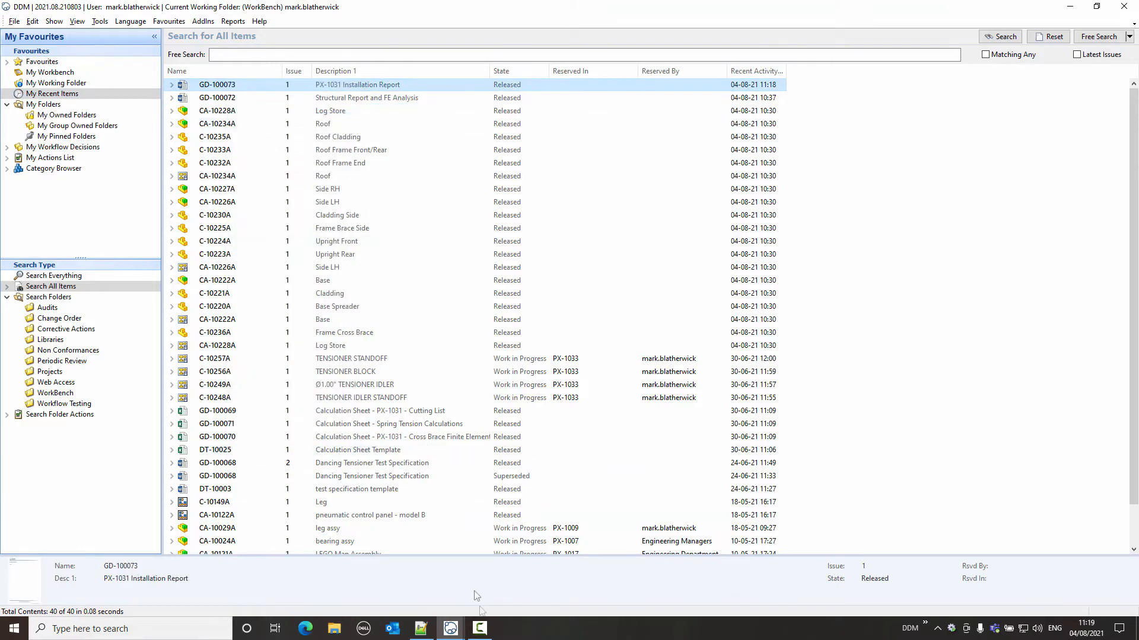
Bring the PX-1031 folder window forward and dismiss its Contents actions without pasting.
{"action": "mouse_move", "coordinate": [451, 628]}
{"action": "left_click", "coordinate": [501, 595]}
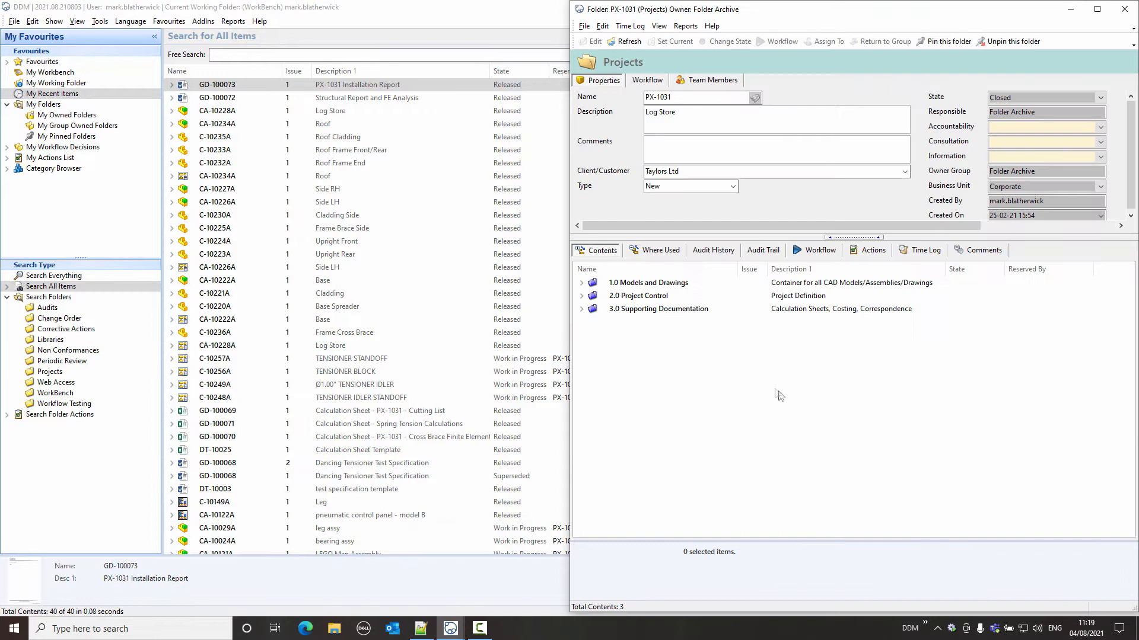
{"action": "right_click", "coordinate": [715, 364]}
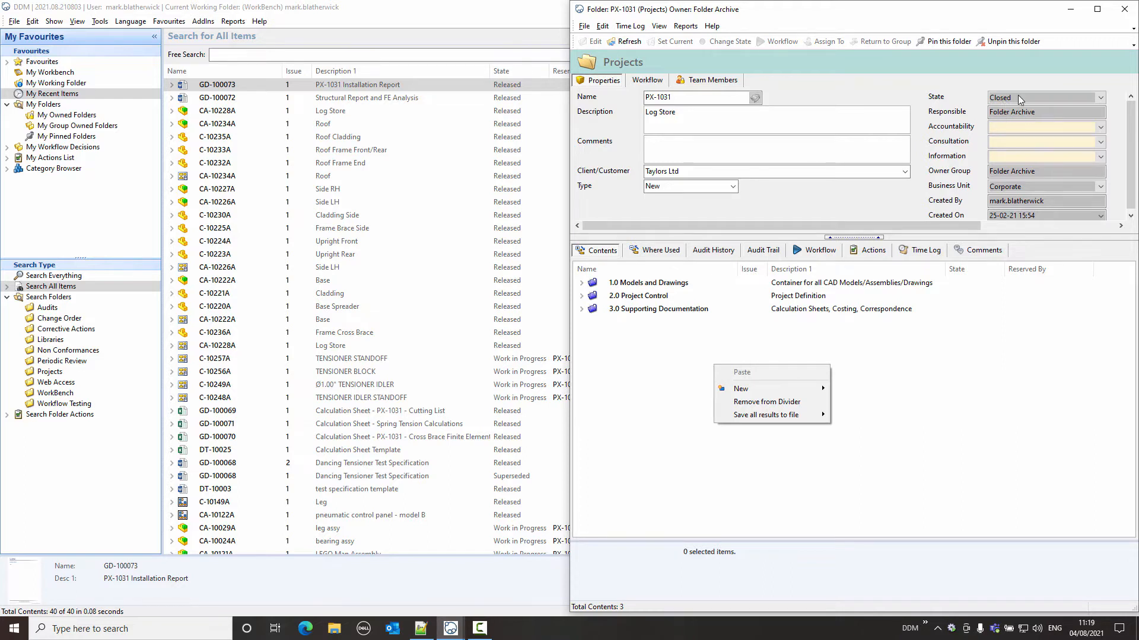
{"action": "left_click", "coordinate": [884, 426]}
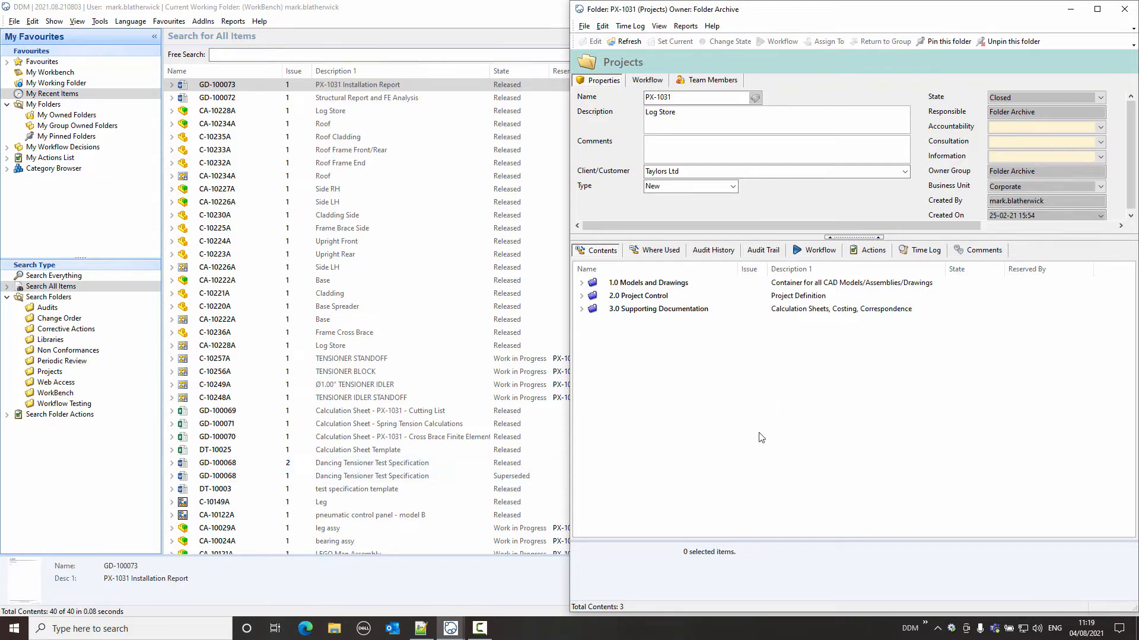
Launch DDM Administration from Windows search and log in as administrator.
{"action": "left_click", "coordinate": [111, 628]}
{"action": "type", "text": "ddm a"}
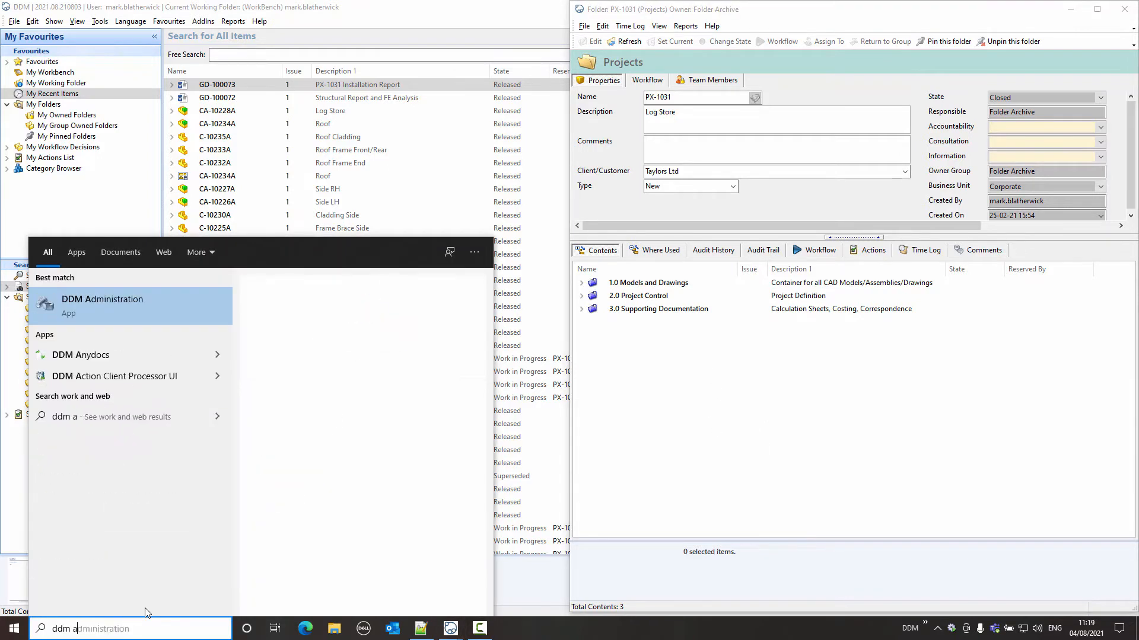
{"action": "key", "text": "Return"}
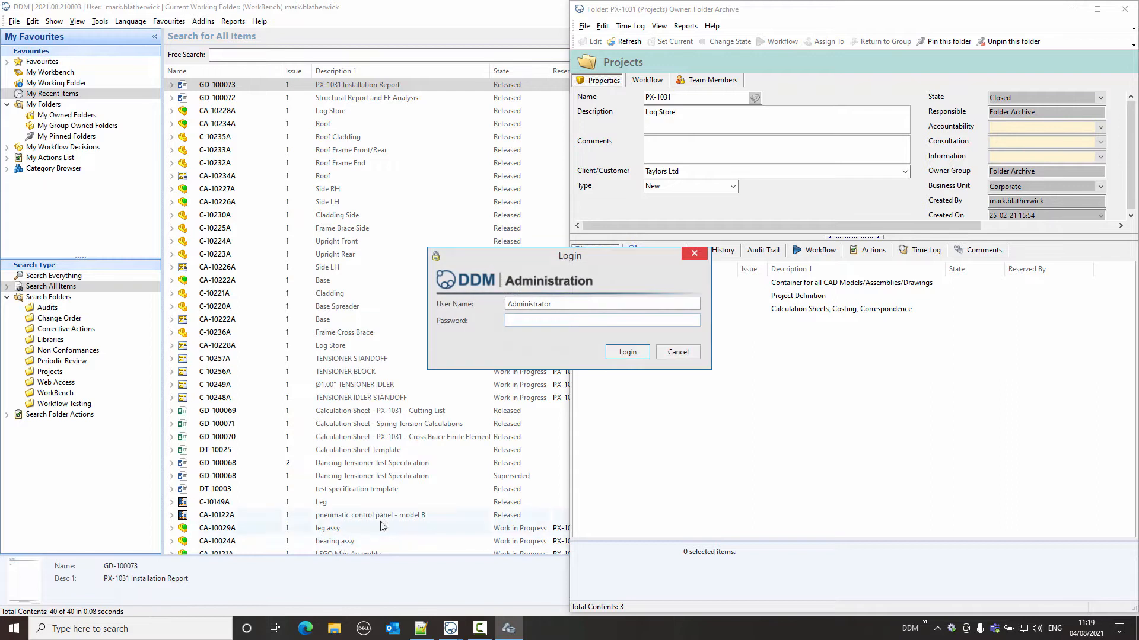
{"action": "left_click", "coordinate": [626, 352]}
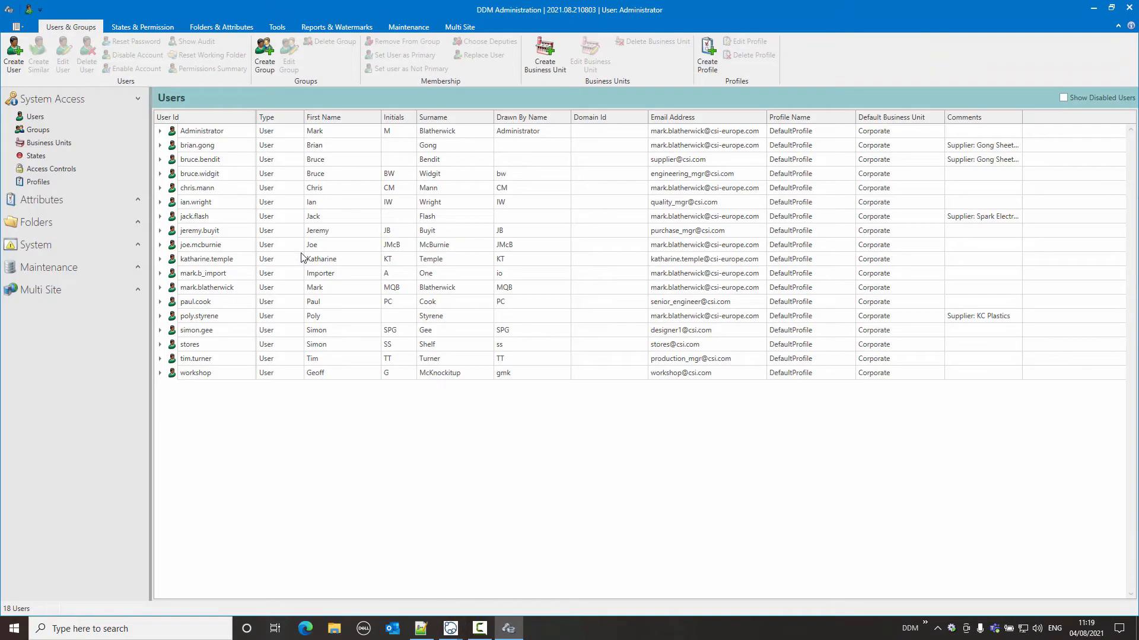
Show System Access > Access Controls with the Folders group expanded.
{"action": "left_click", "coordinate": [44, 169]}
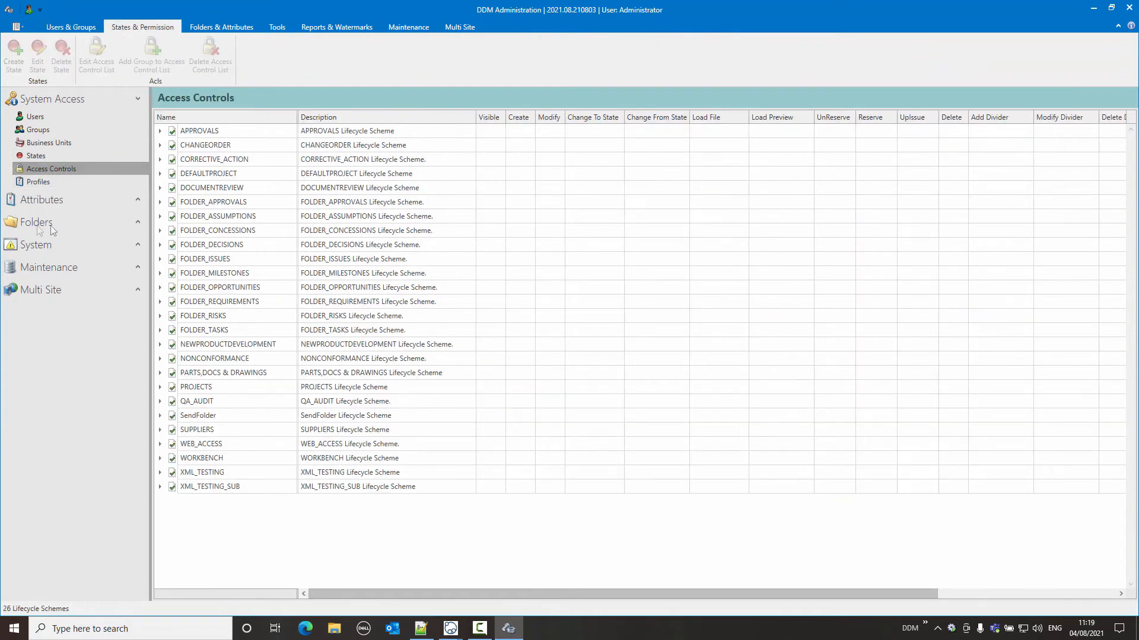
{"action": "left_click", "coordinate": [137, 224]}
{"action": "left_click", "coordinate": [93, 241]}
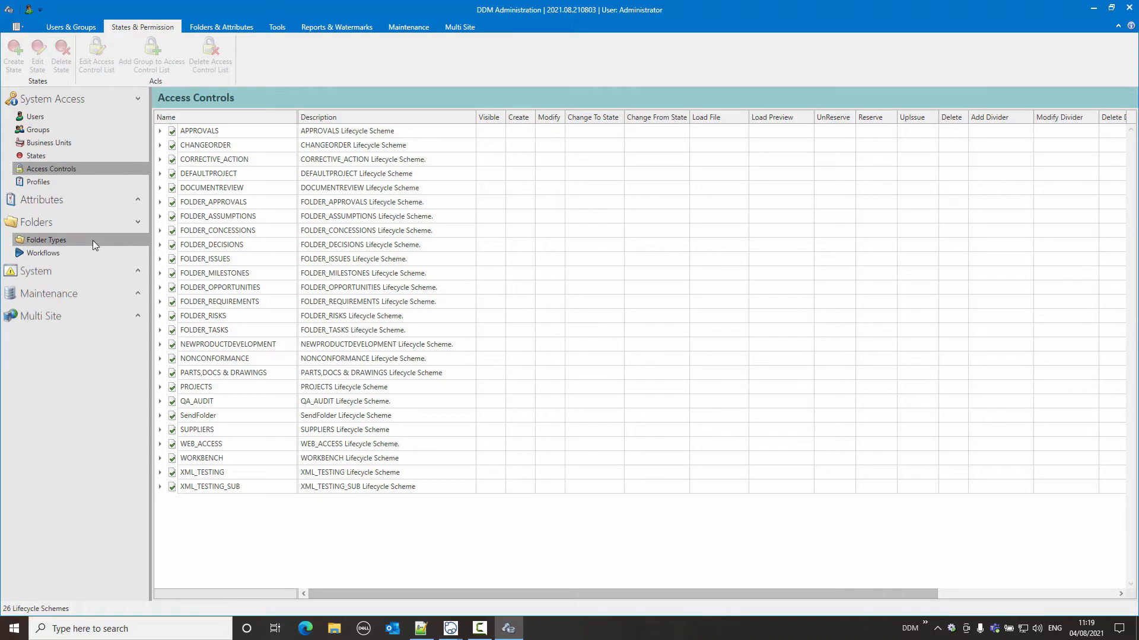
Review the Corporate users in the CO Controllers group under System Access > Groups.
{"action": "left_click", "coordinate": [38, 130]}
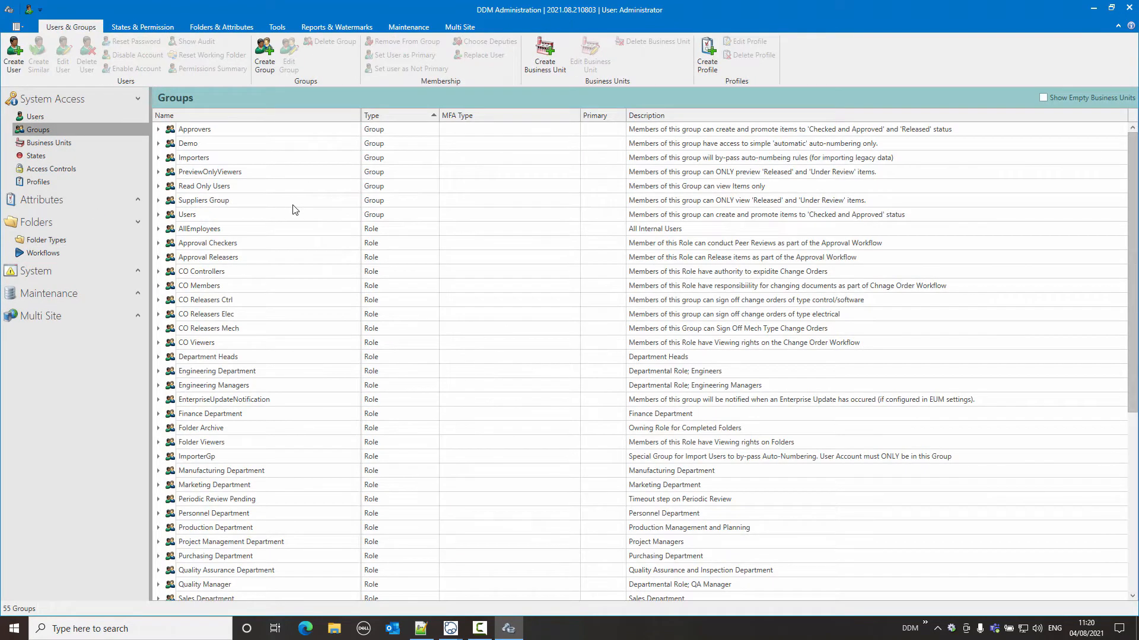
{"action": "scroll", "coordinate": [332, 356], "scroll_direction": "down", "scroll_amount": 4}
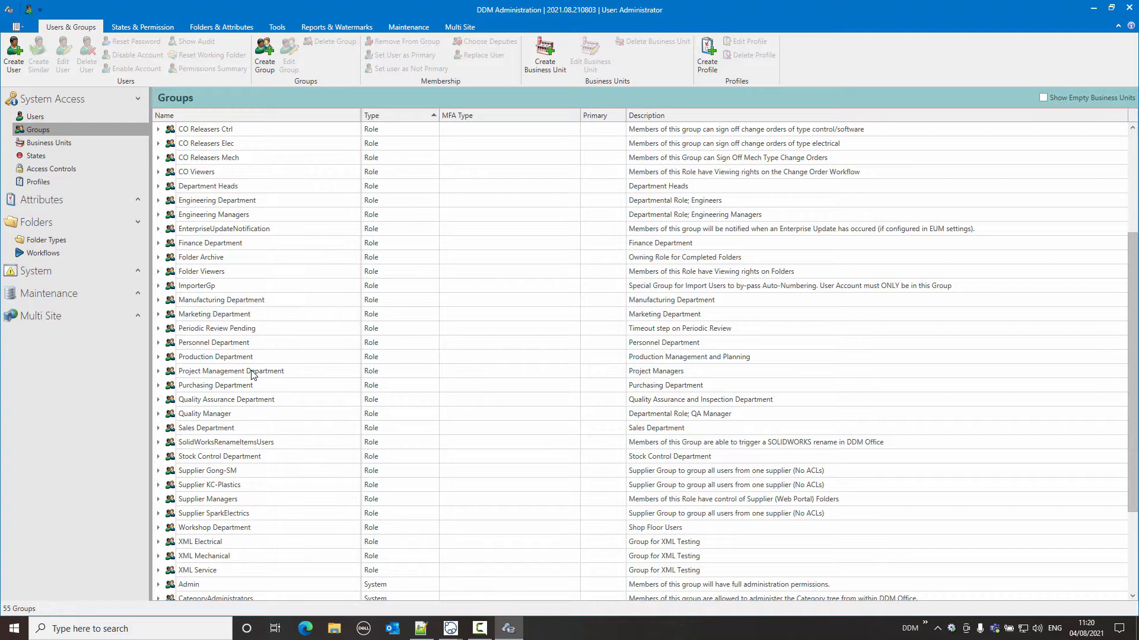
{"action": "scroll", "coordinate": [295, 357], "scroll_direction": "up", "scroll_amount": 2}
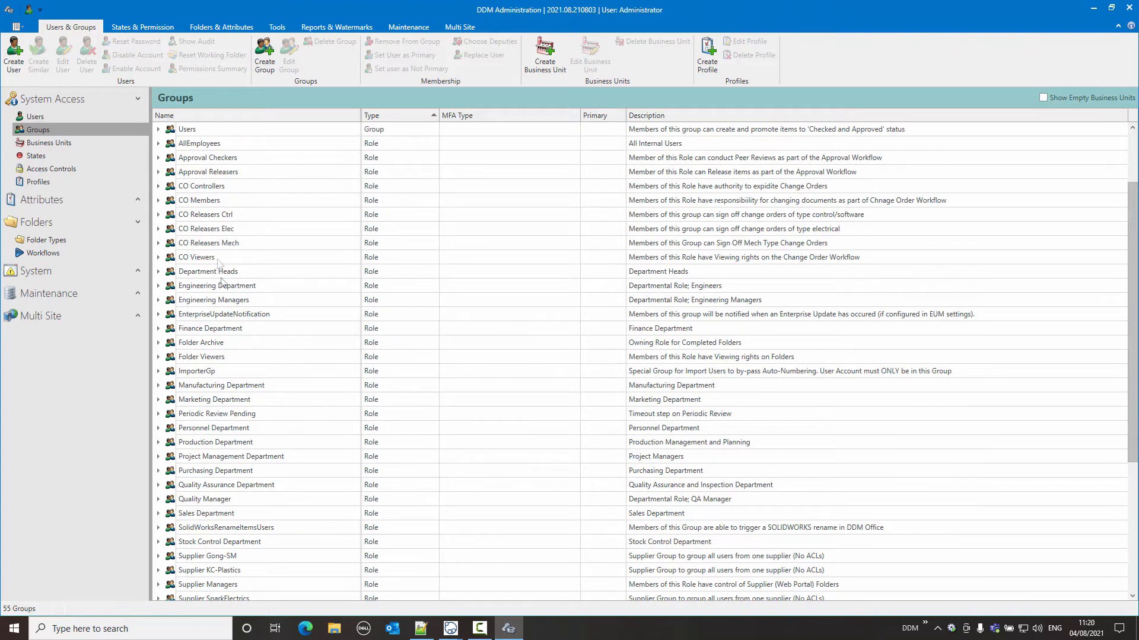
{"action": "left_click", "coordinate": [158, 187]}
{"action": "left_click", "coordinate": [170, 200]}
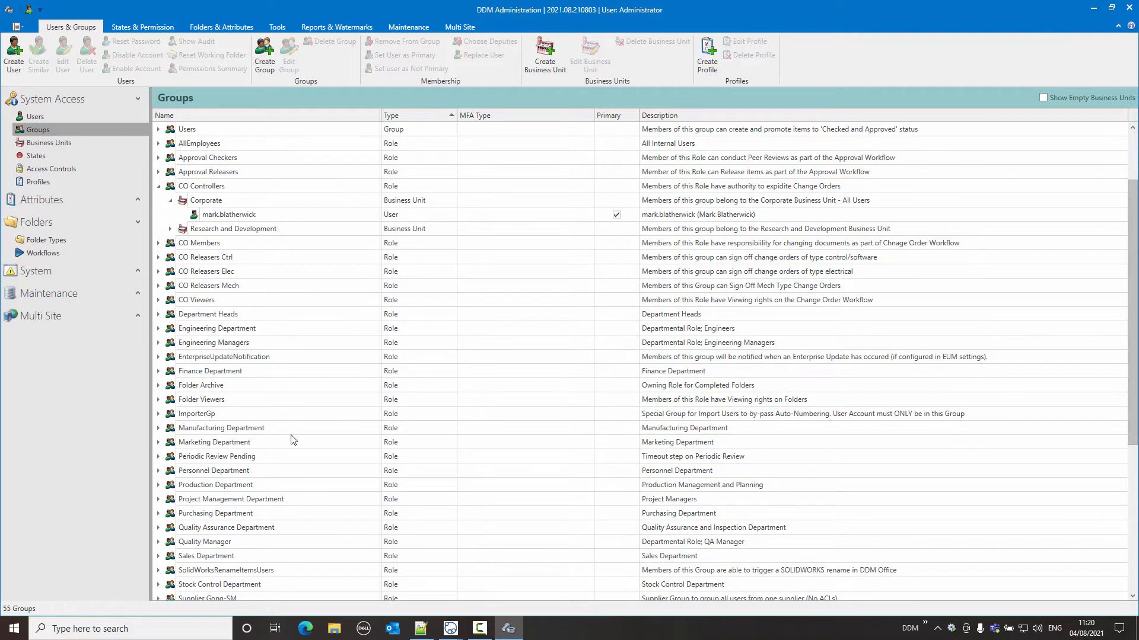
Review Project Management Department's Corporate users, then show the Folder Types list.
{"action": "scroll", "coordinate": [292, 440], "scroll_direction": "down", "scroll_amount": 4}
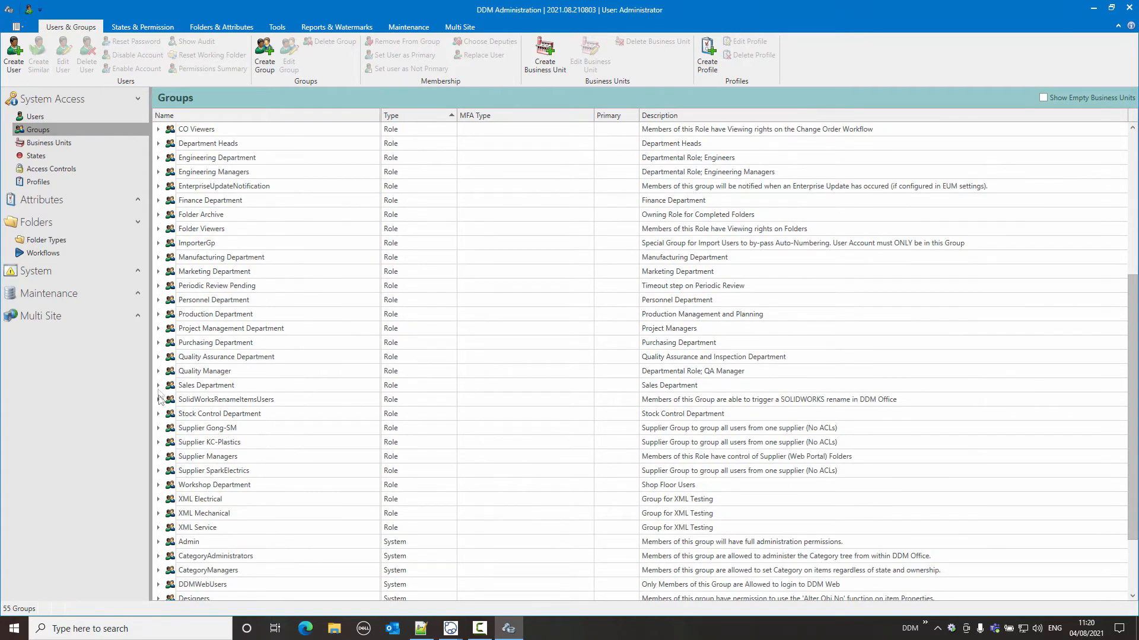
{"action": "left_click", "coordinate": [159, 329]}
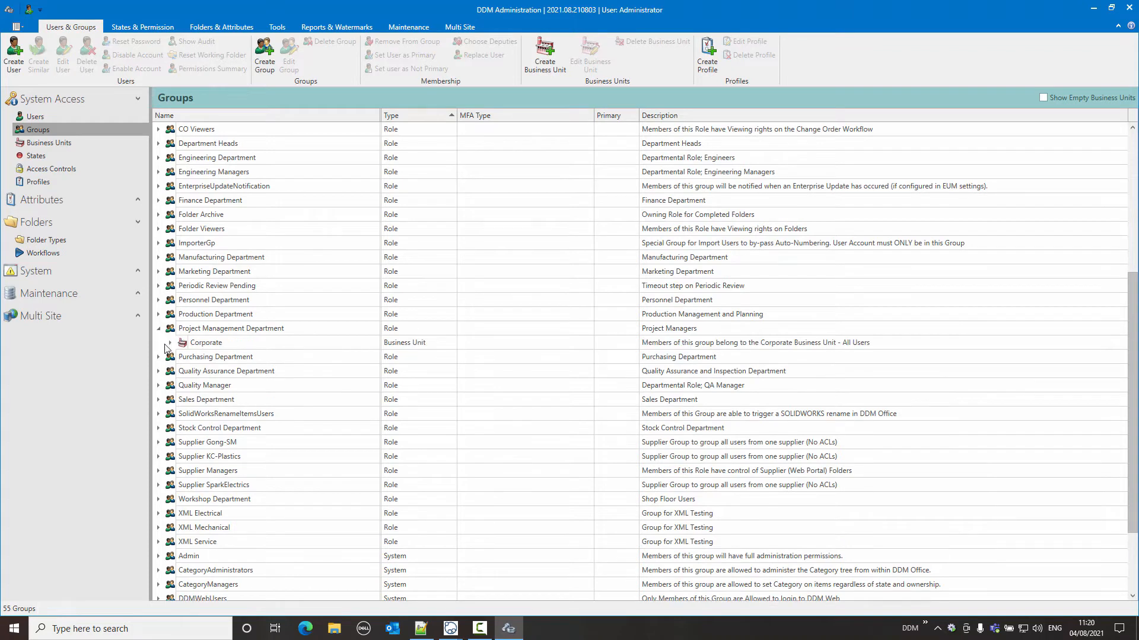
{"action": "left_click", "coordinate": [170, 344]}
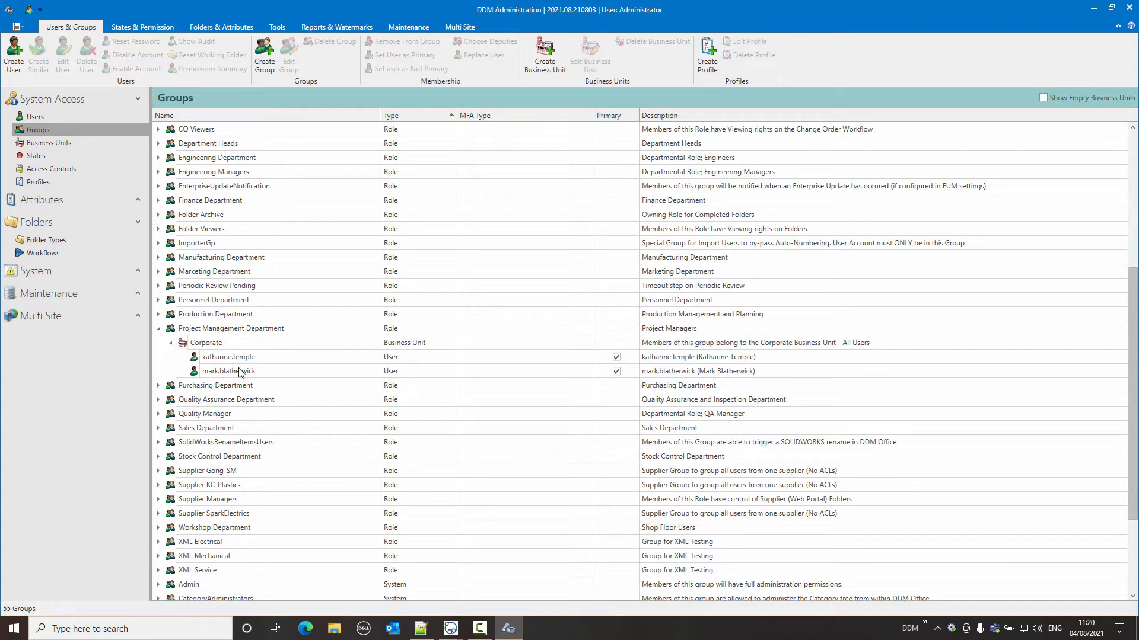
{"action": "left_click", "coordinate": [77, 240]}
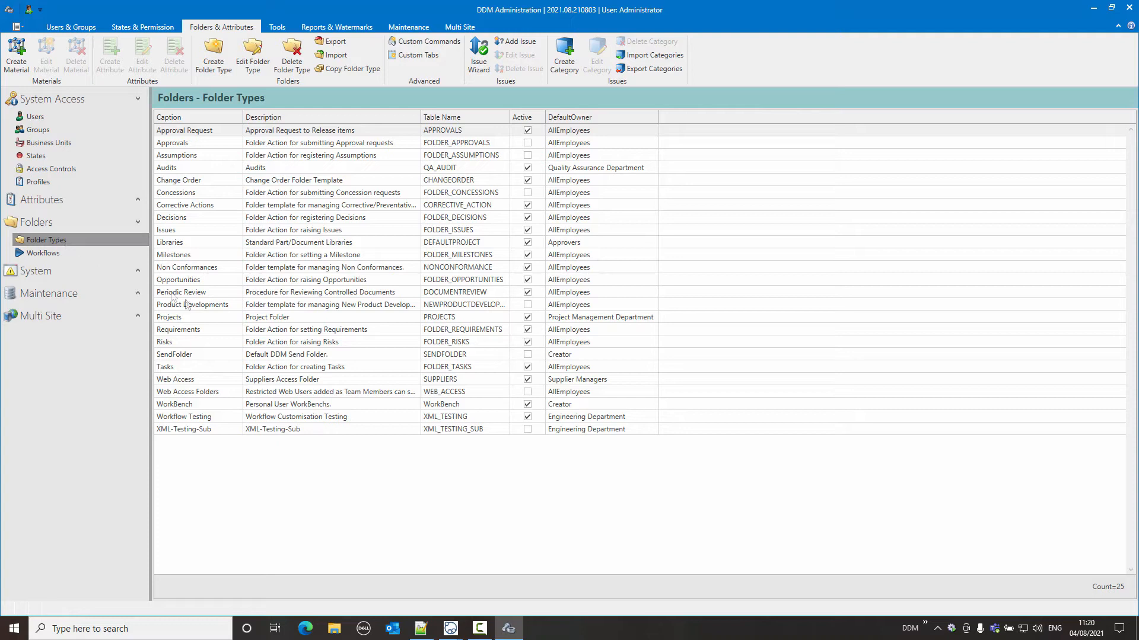
Edit the Projects folder type and review Project Management Department's default ACL entries for Active, Closed, Proposed.
{"action": "double_click", "coordinate": [182, 316]}
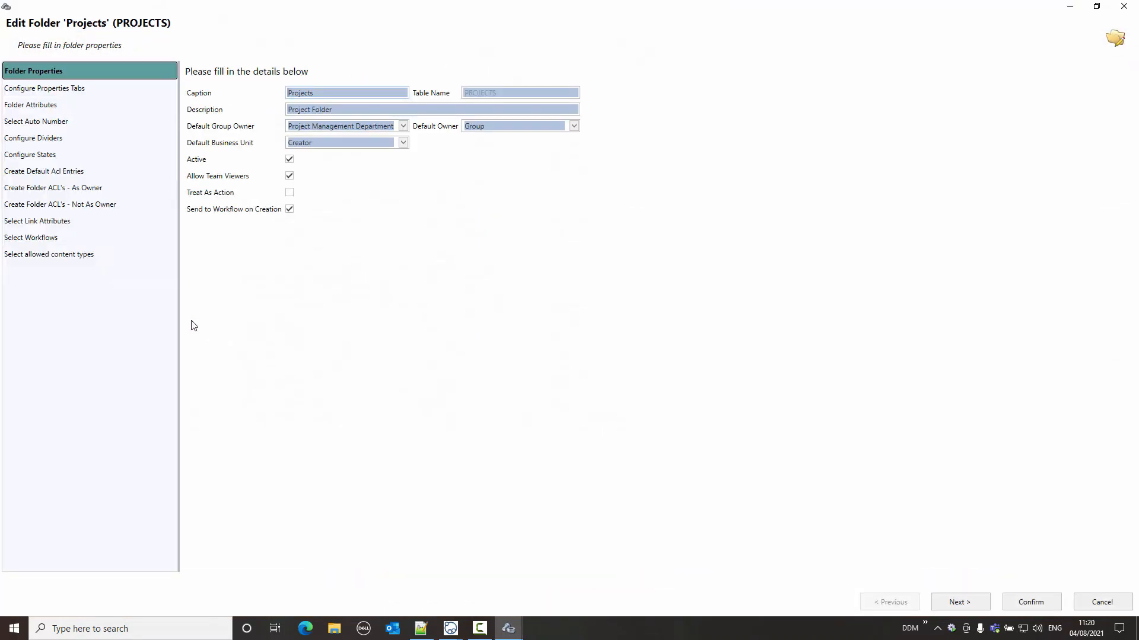
{"action": "left_click", "coordinate": [42, 172]}
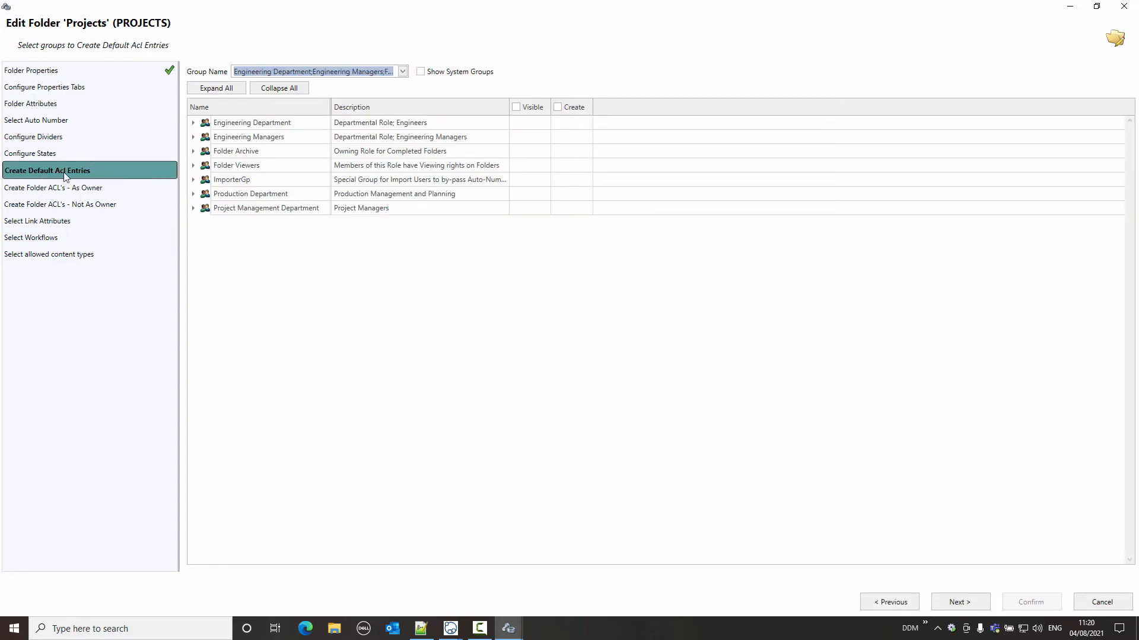
{"action": "left_click", "coordinate": [193, 208]}
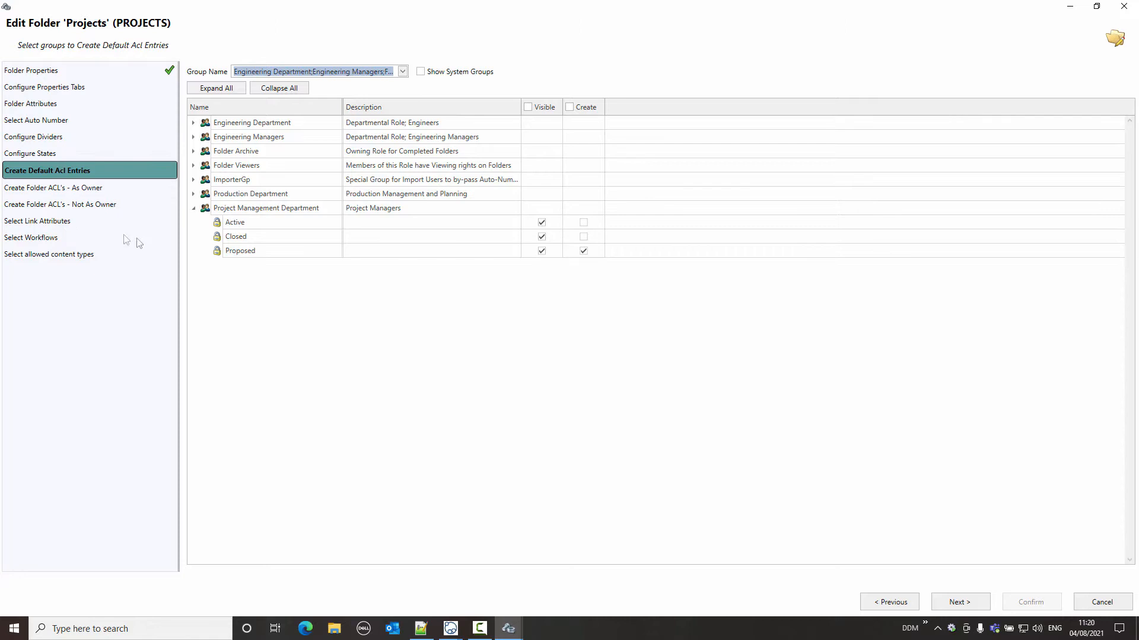
{"action": "left_click", "coordinate": [71, 187]}
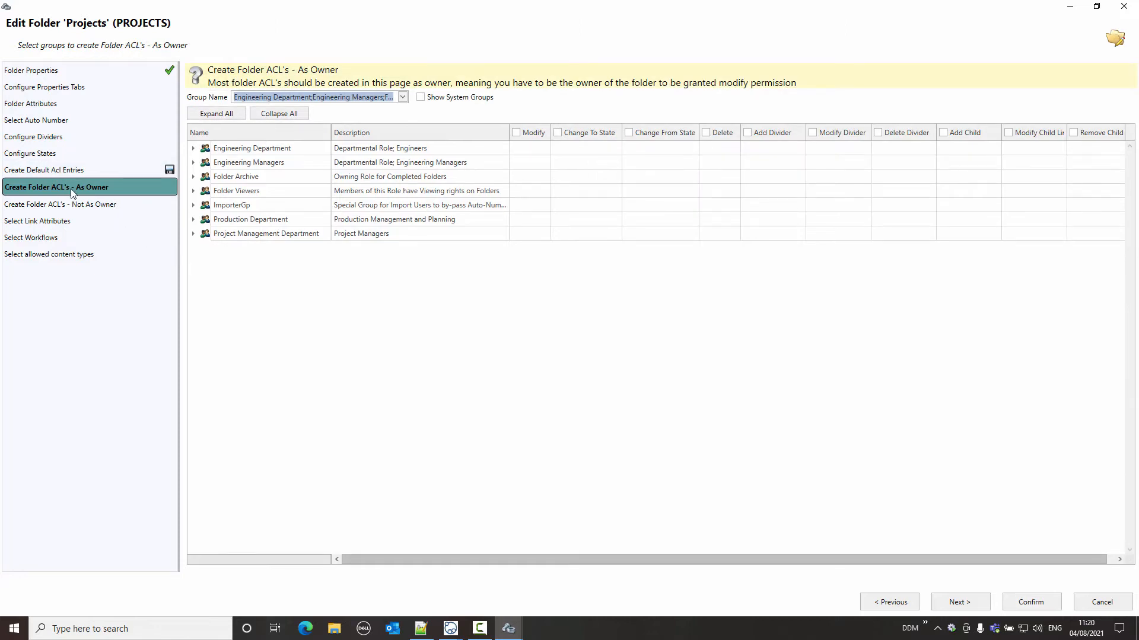
Review Project Management Department's As Owner permissions, then show the empty Not As Owner ACL step.
{"action": "left_click", "coordinate": [194, 234]}
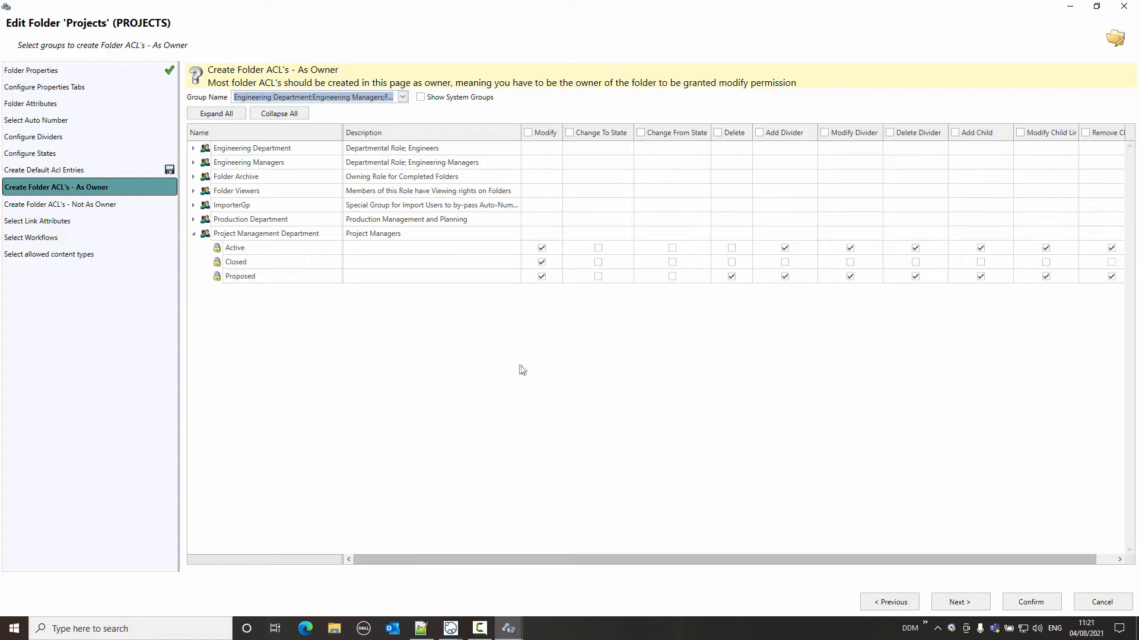
{"action": "left_click", "coordinate": [79, 209]}
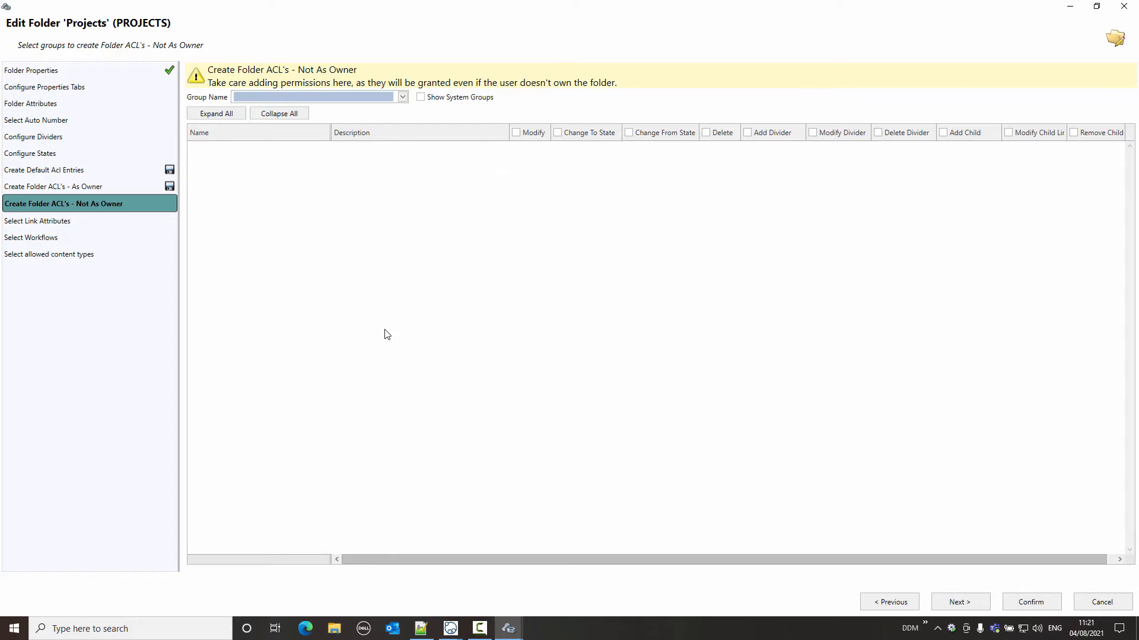
Add the Project Management Department group to the Projects Not As Owner ACLs.
{"action": "left_click", "coordinate": [405, 98]}
{"action": "left_click_drag", "start_coordinate": [404, 129], "coordinate": [405, 150]}
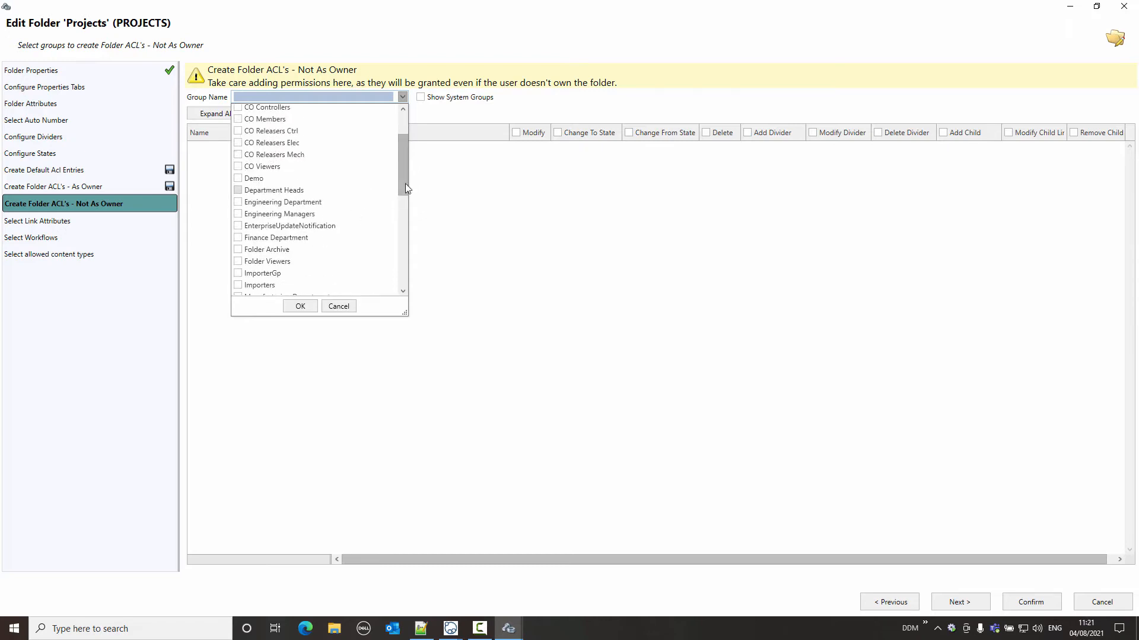
{"action": "left_click_drag", "start_coordinate": [404, 196], "coordinate": [404, 241]}
{"action": "left_click", "coordinate": [340, 229]}
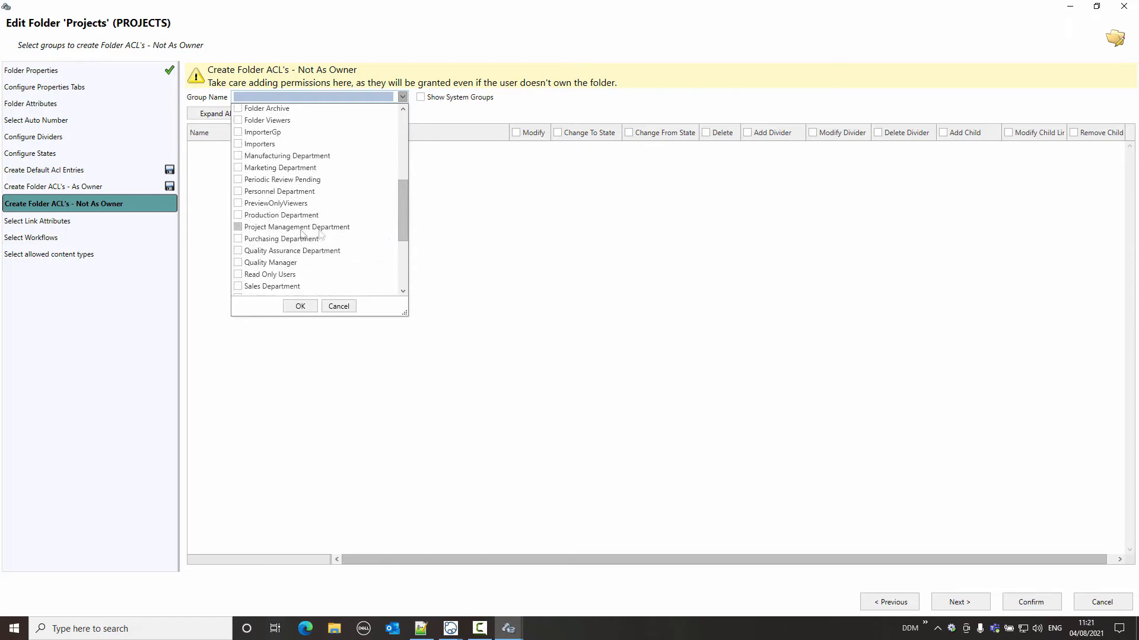
{"action": "left_click", "coordinate": [300, 307]}
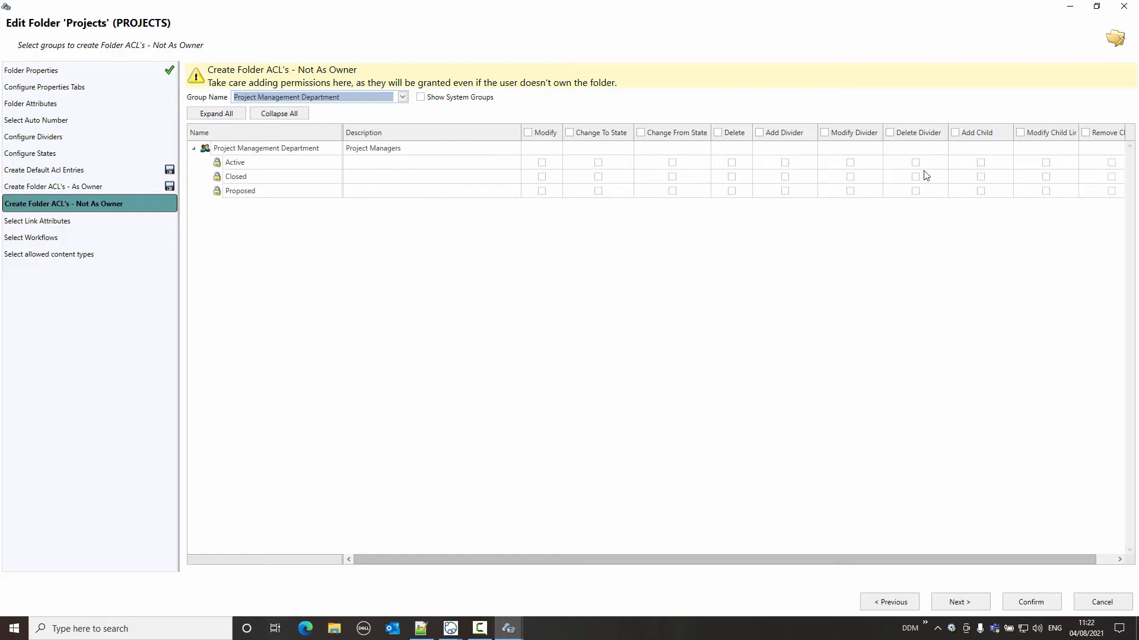
Grant Add Child, Modify Child Links and Remove Child in the Closed state, and confirm.
{"action": "left_click", "coordinate": [981, 179]}
{"action": "left_click", "coordinate": [981, 178]}
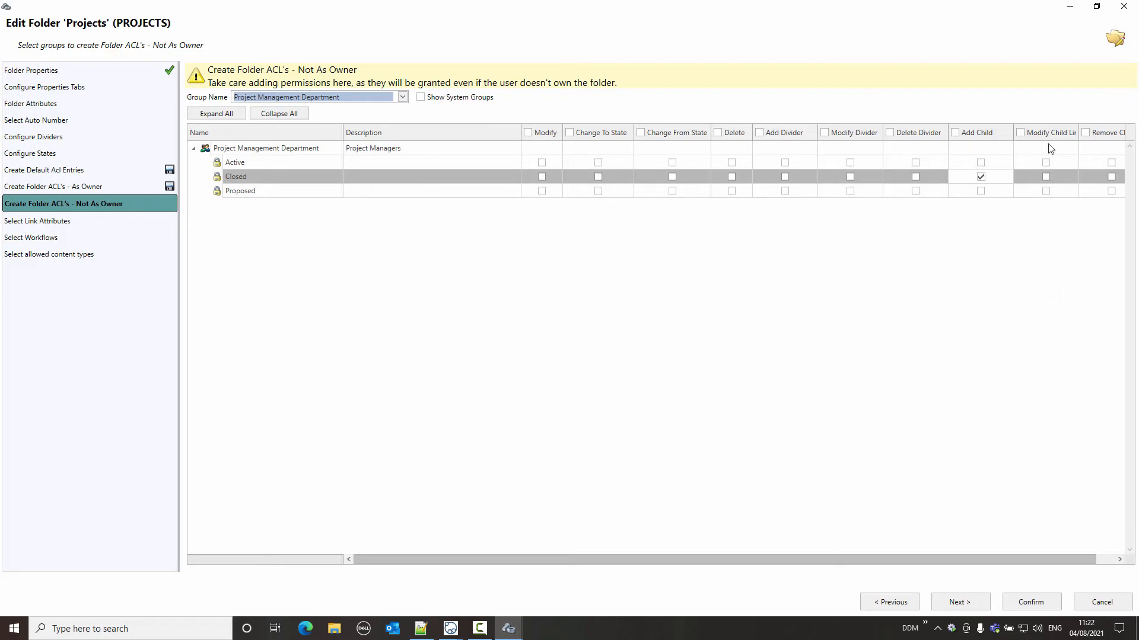
{"action": "left_click", "coordinate": [1045, 177]}
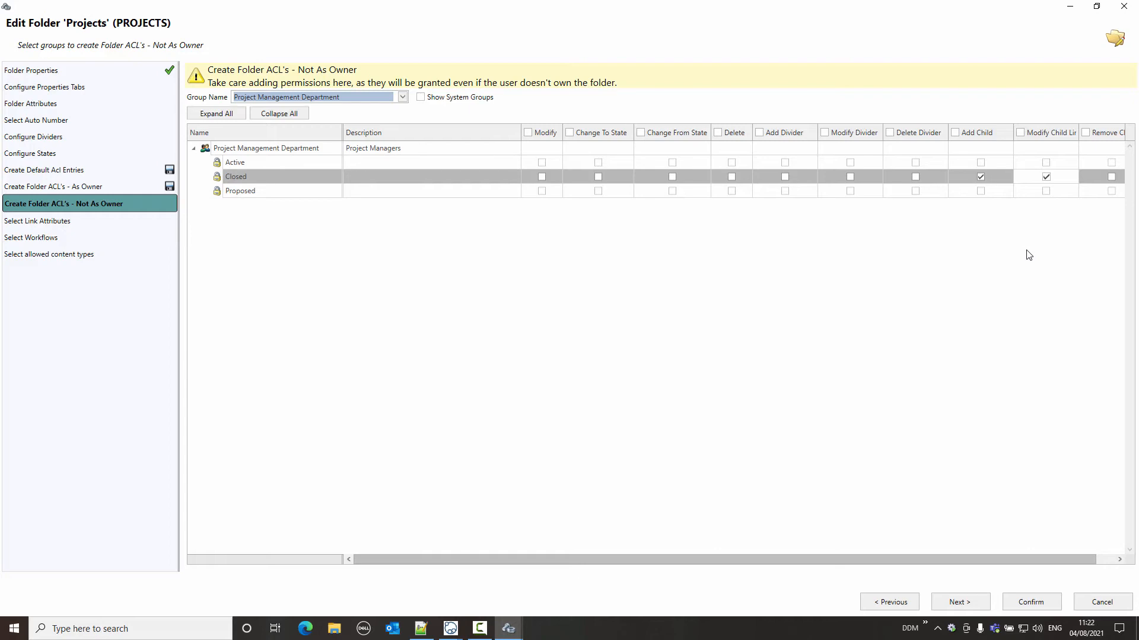
{"action": "left_click", "coordinate": [1111, 176]}
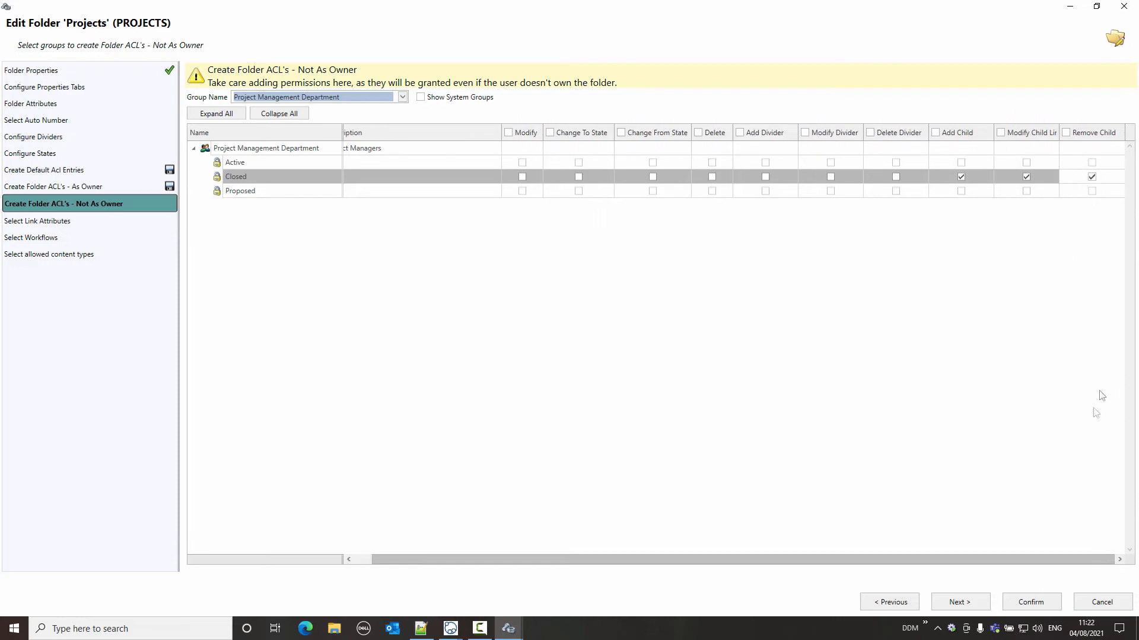
{"action": "left_click", "coordinate": [1035, 602]}
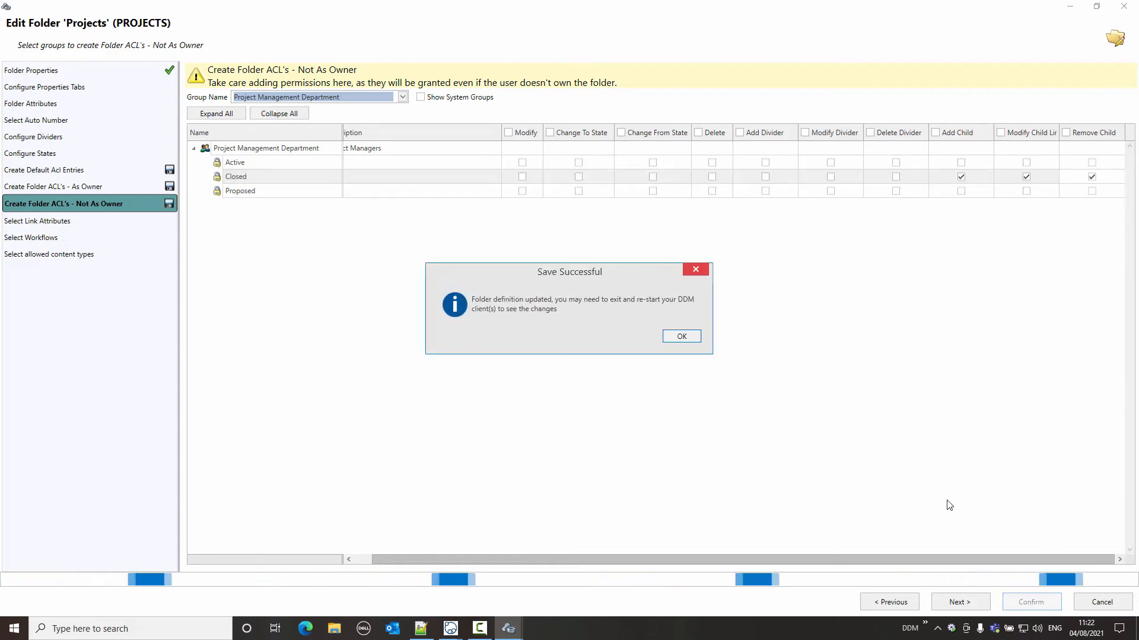
Dismiss the save confirmation and copy a reference to report GD-100073 in DDM.
{"action": "left_click", "coordinate": [681, 337]}
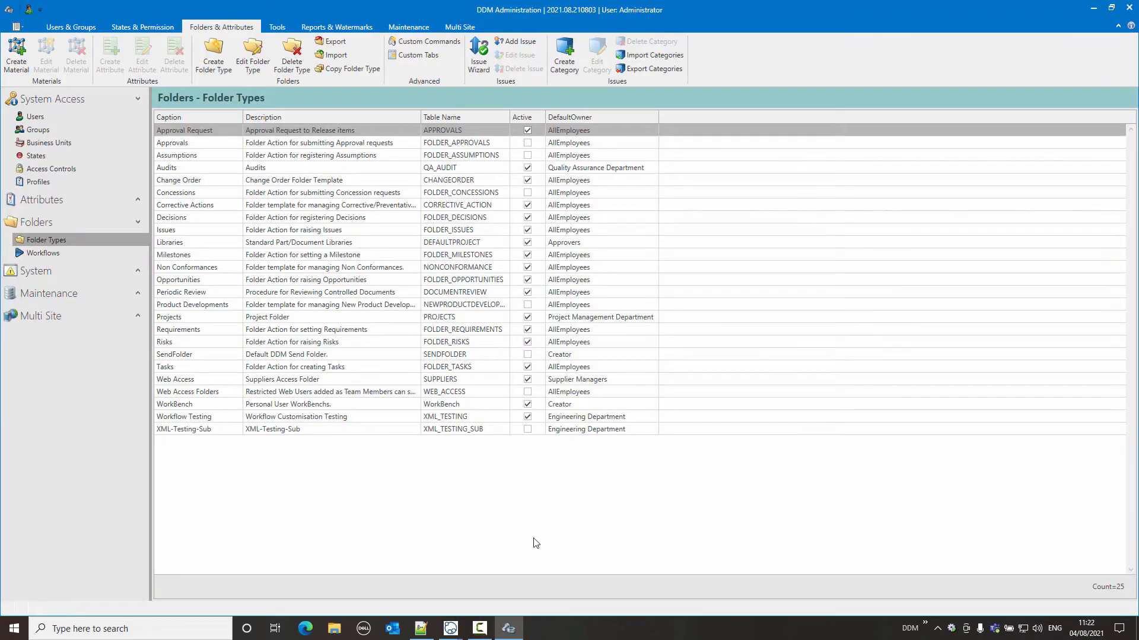
{"action": "mouse_move", "coordinate": [446, 633]}
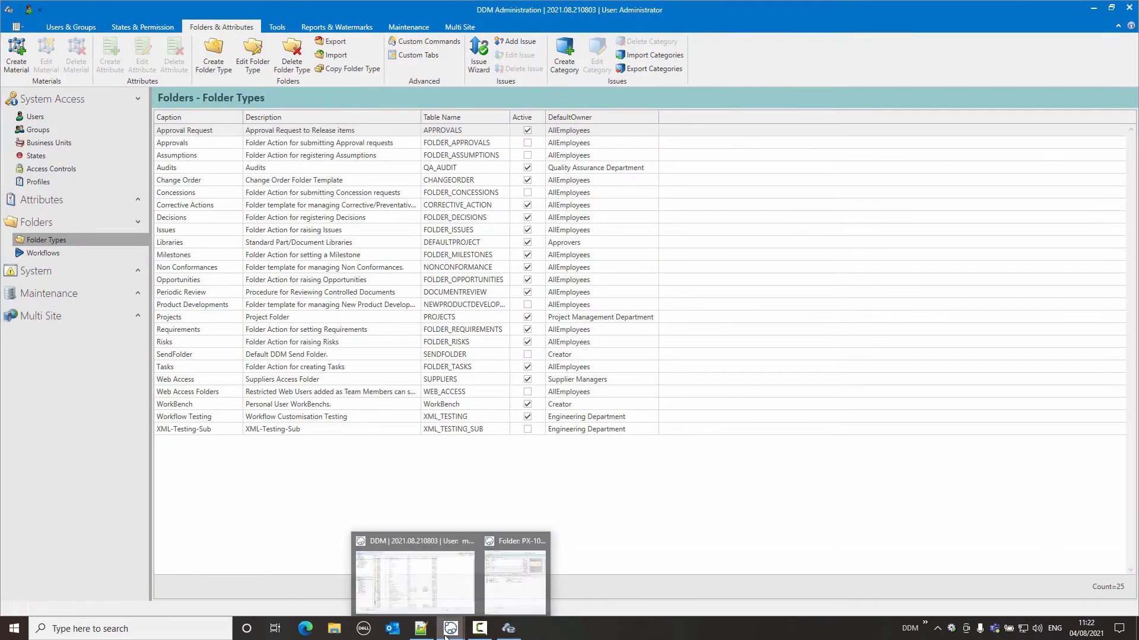
{"action": "left_click", "coordinate": [412, 590]}
{"action": "right_click", "coordinate": [265, 86]}
{"action": "left_click", "coordinate": [310, 120]}
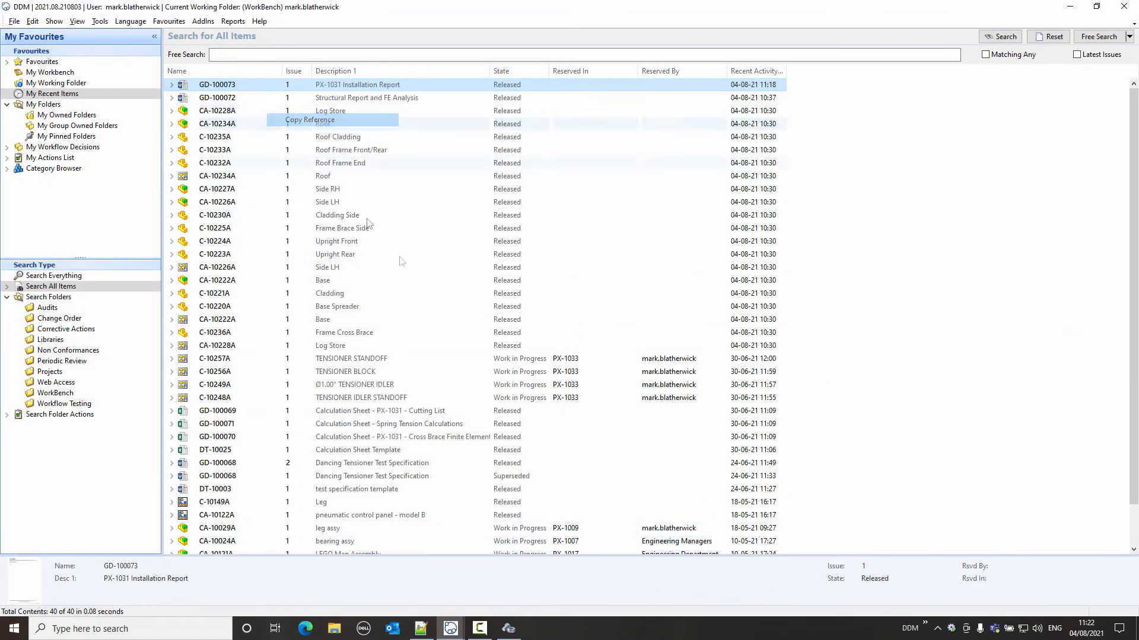
Paste the GD-100073 reference into PX-1031's 3.4 Test Specifications and Reports folder, then close PX-1031.
{"action": "mouse_move", "coordinate": [458, 632]}
{"action": "left_click", "coordinate": [512, 581]}
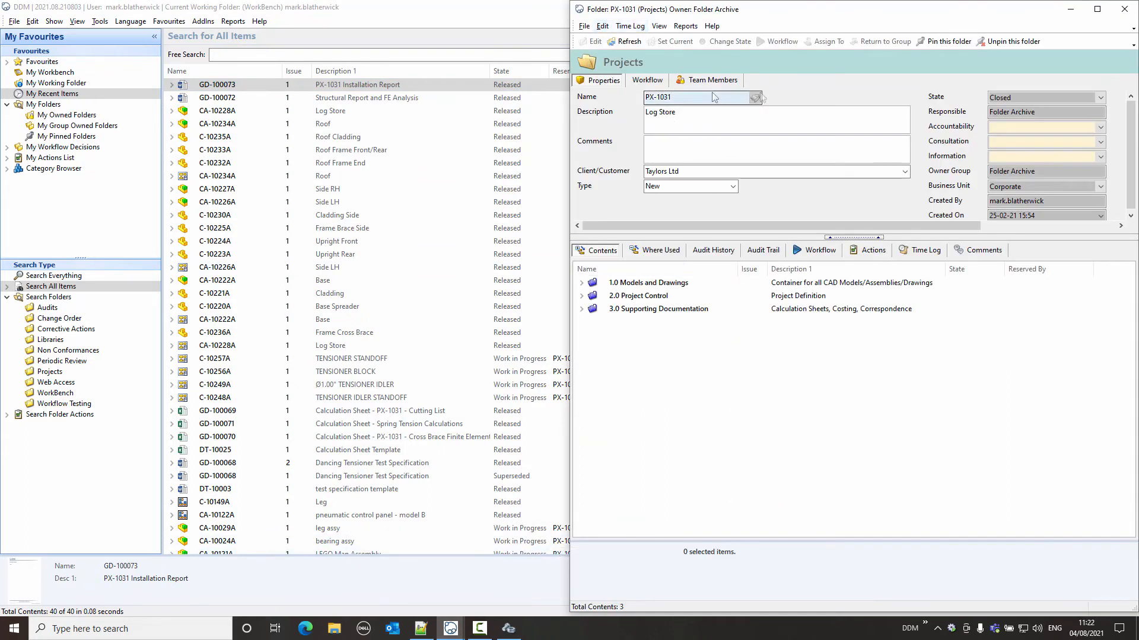
{"action": "left_click", "coordinate": [582, 309]}
{"action": "left_click", "coordinate": [671, 362]}
{"action": "right_click", "coordinate": [671, 363]}
{"action": "left_click", "coordinate": [687, 368]}
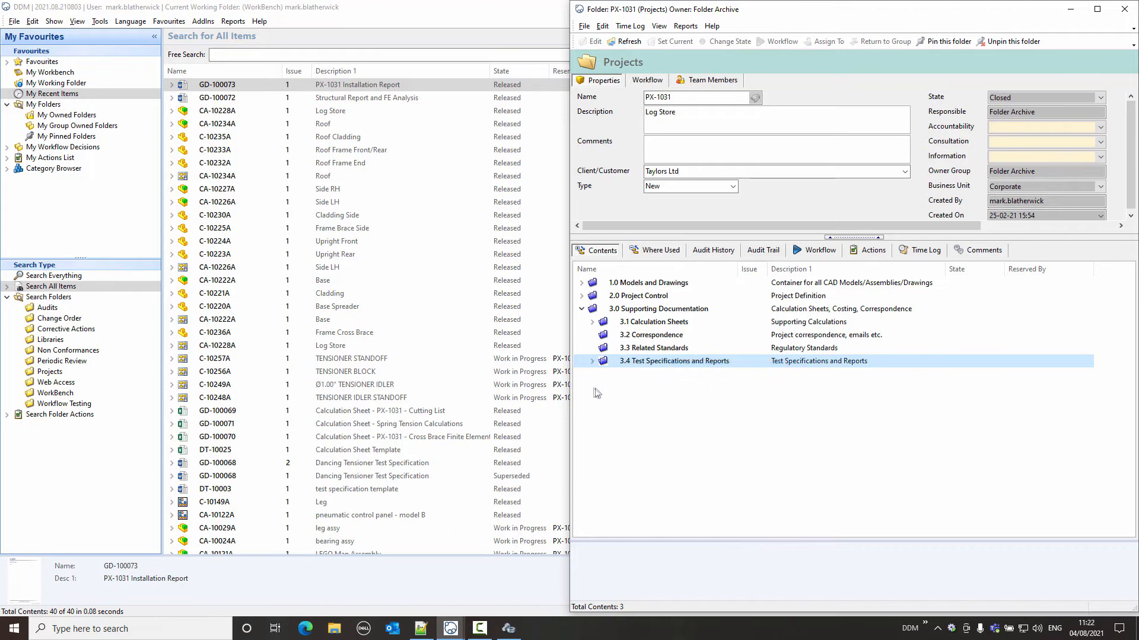
{"action": "left_click", "coordinate": [592, 361]}
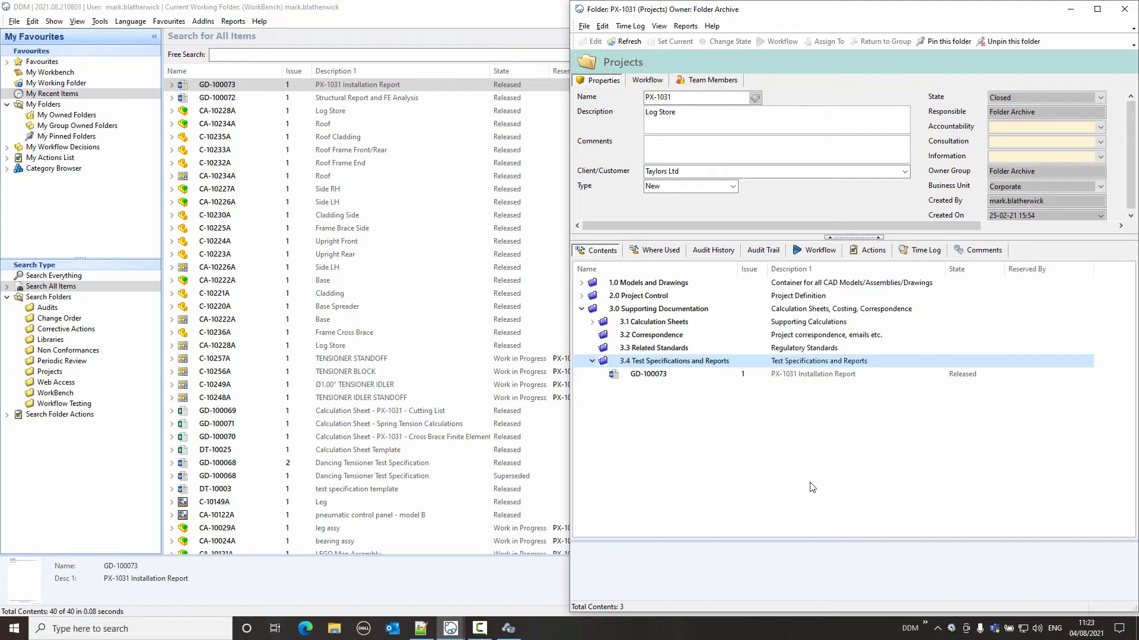
{"action": "left_click", "coordinate": [1124, 9]}
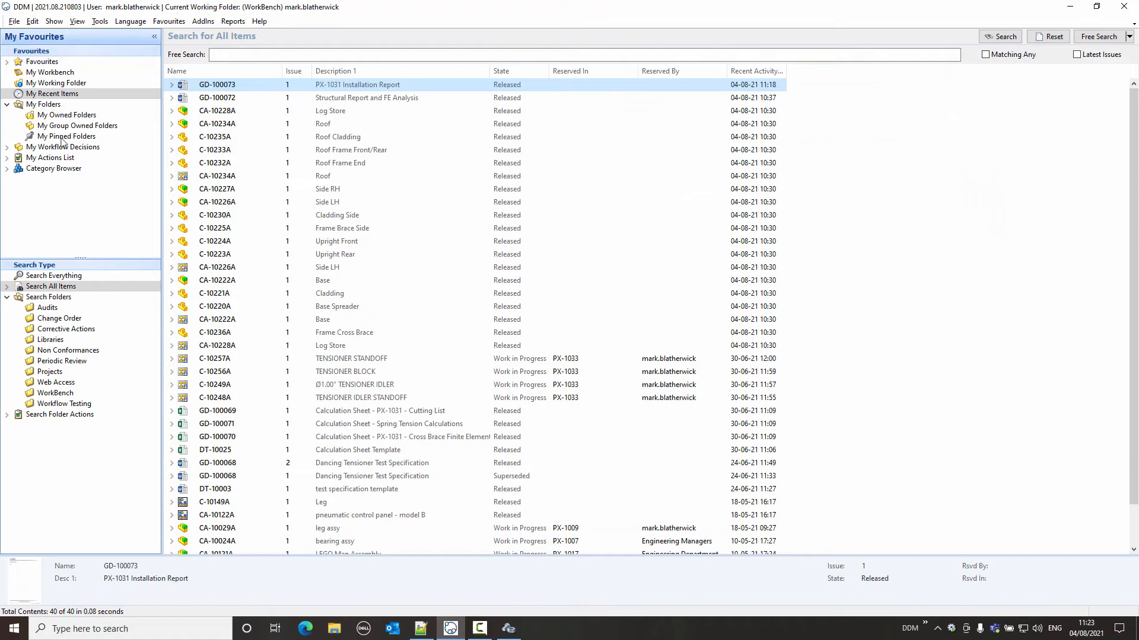
Review the workflow of pinned change order CO-2028, then select GD-100072 in Recent Items.
{"action": "left_click", "coordinate": [66, 136]}
{"action": "left_click", "coordinate": [250, 126]}
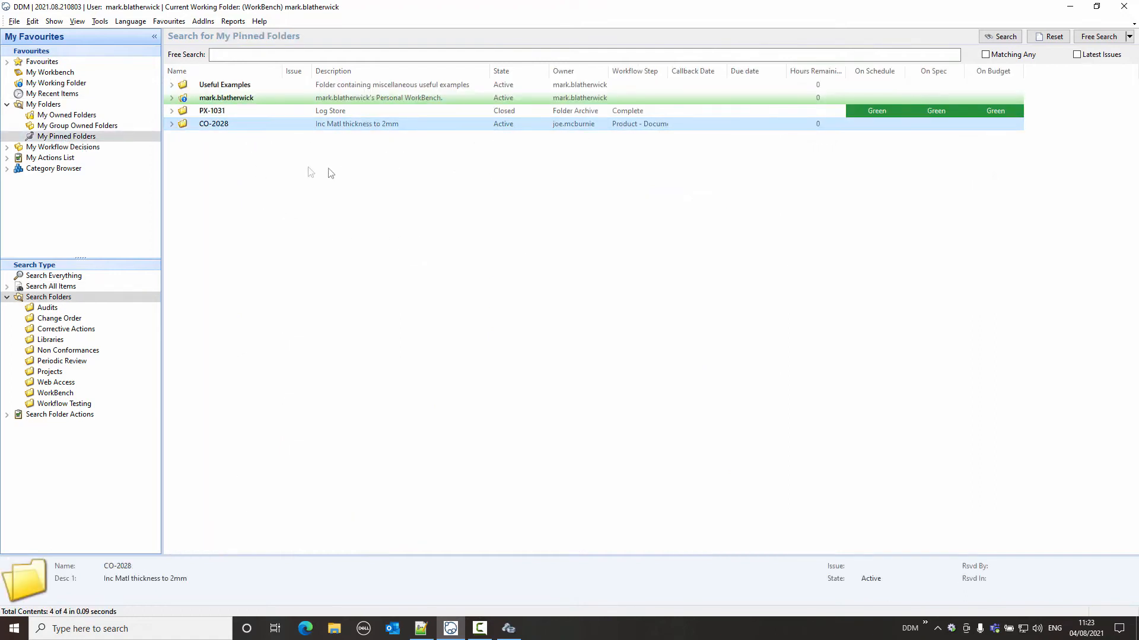
{"action": "double_click", "coordinate": [225, 128]}
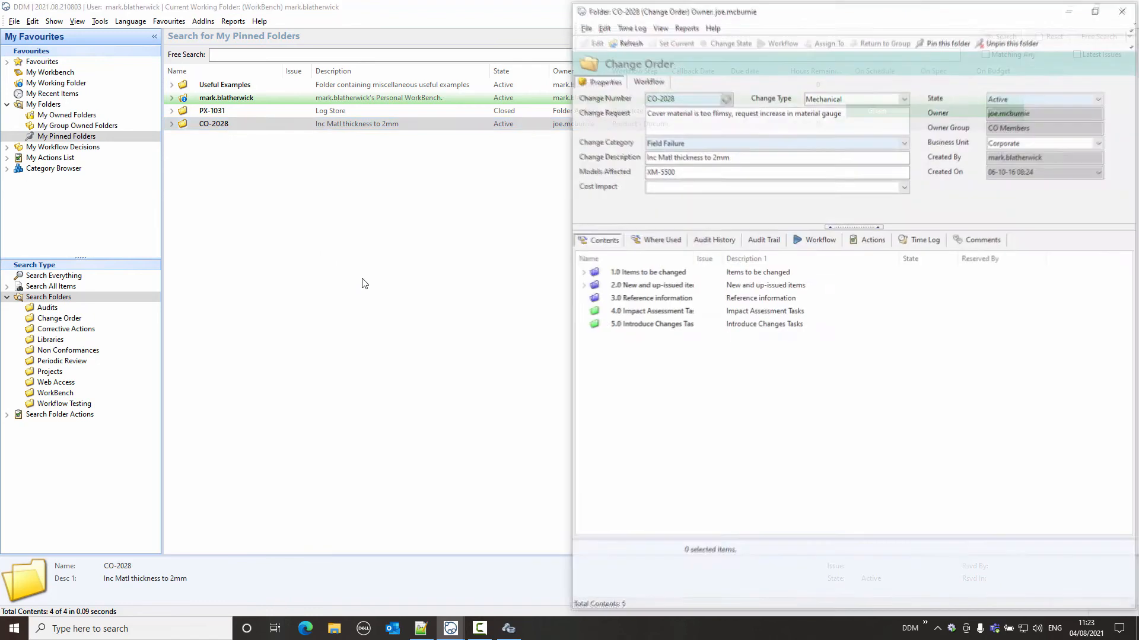
{"action": "left_click", "coordinate": [818, 240]}
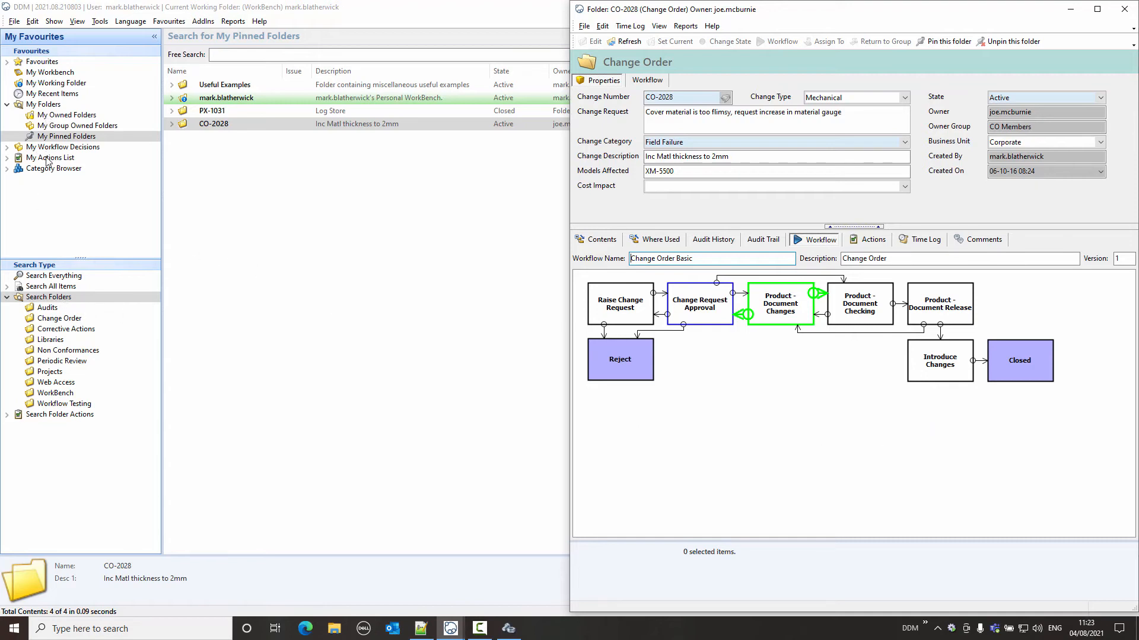
{"action": "left_click", "coordinate": [52, 94]}
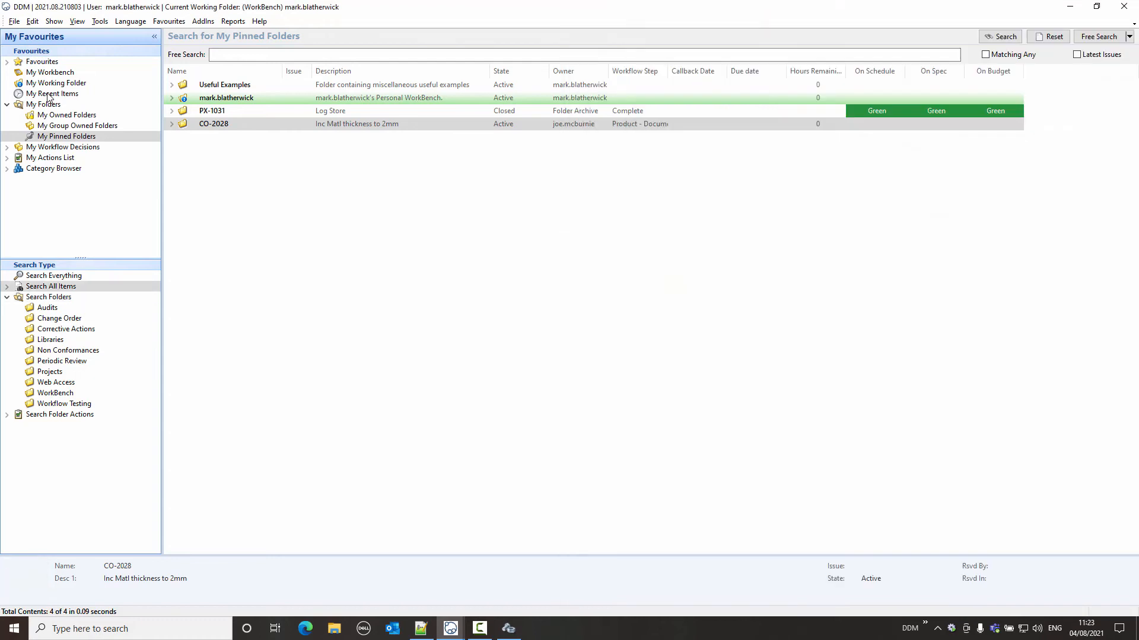
{"action": "left_click", "coordinate": [393, 100]}
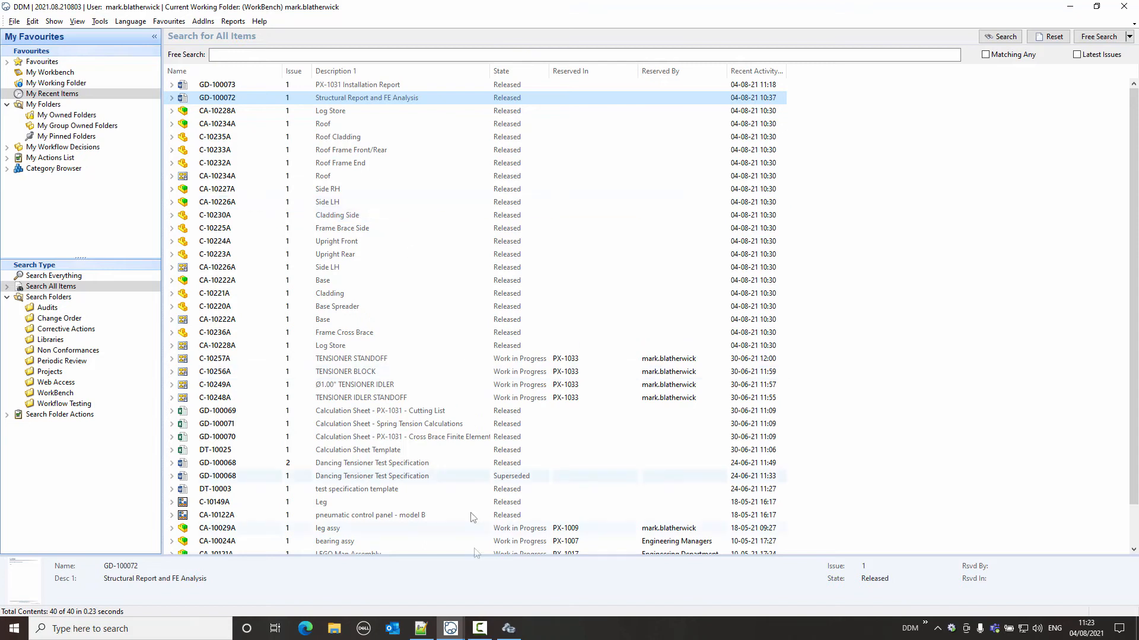
In DDM Administration's access controls, open CO Controllers' permissions under the CHANGEORDER scheme.
{"action": "left_click", "coordinate": [509, 630]}
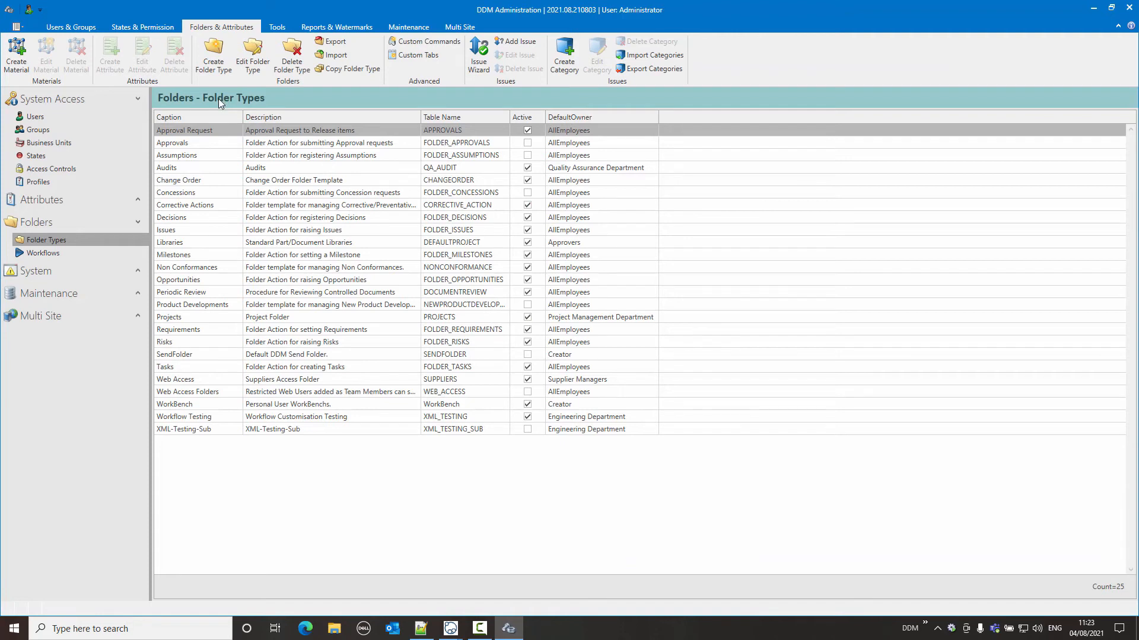
{"action": "left_click", "coordinate": [94, 168]}
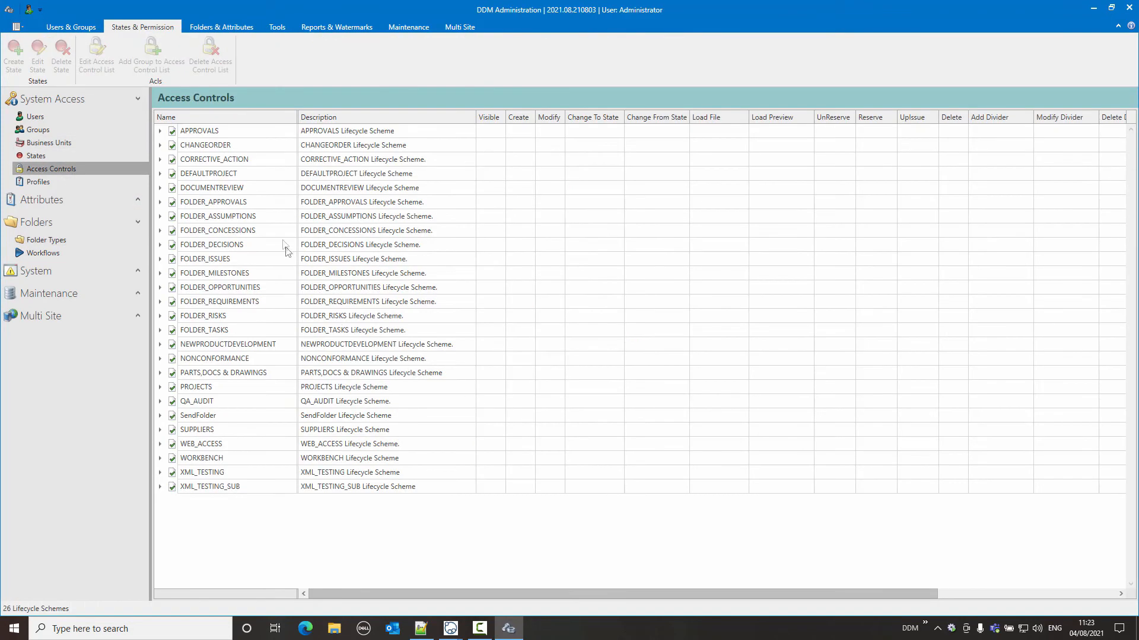
{"action": "left_click", "coordinate": [196, 146]}
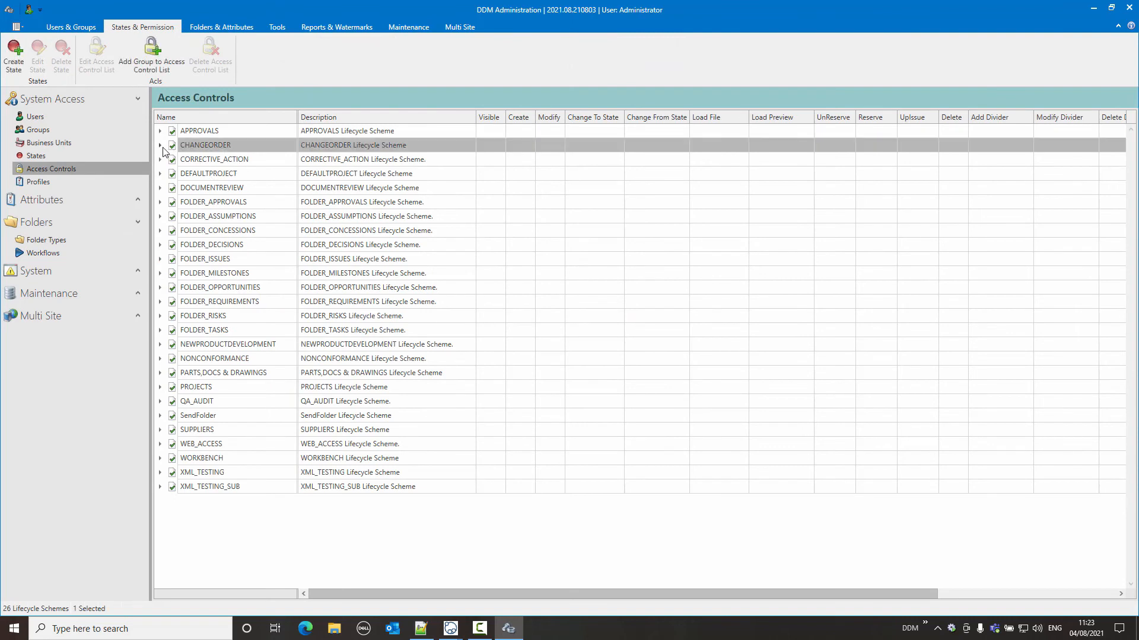
{"action": "left_click", "coordinate": [161, 145]}
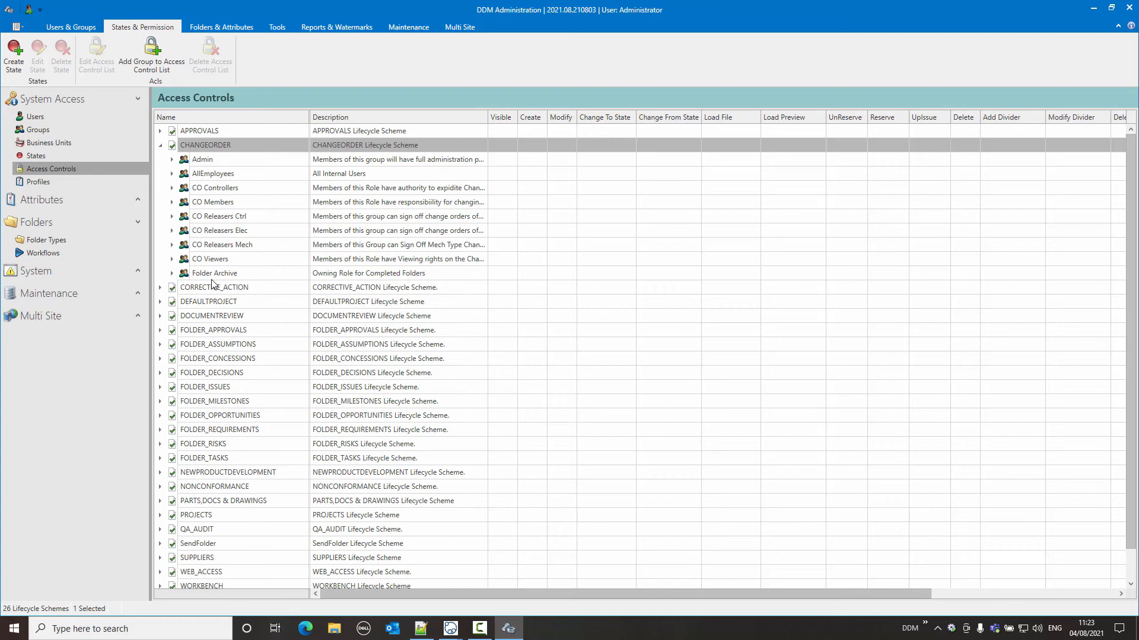
{"action": "double_click", "coordinate": [212, 188]}
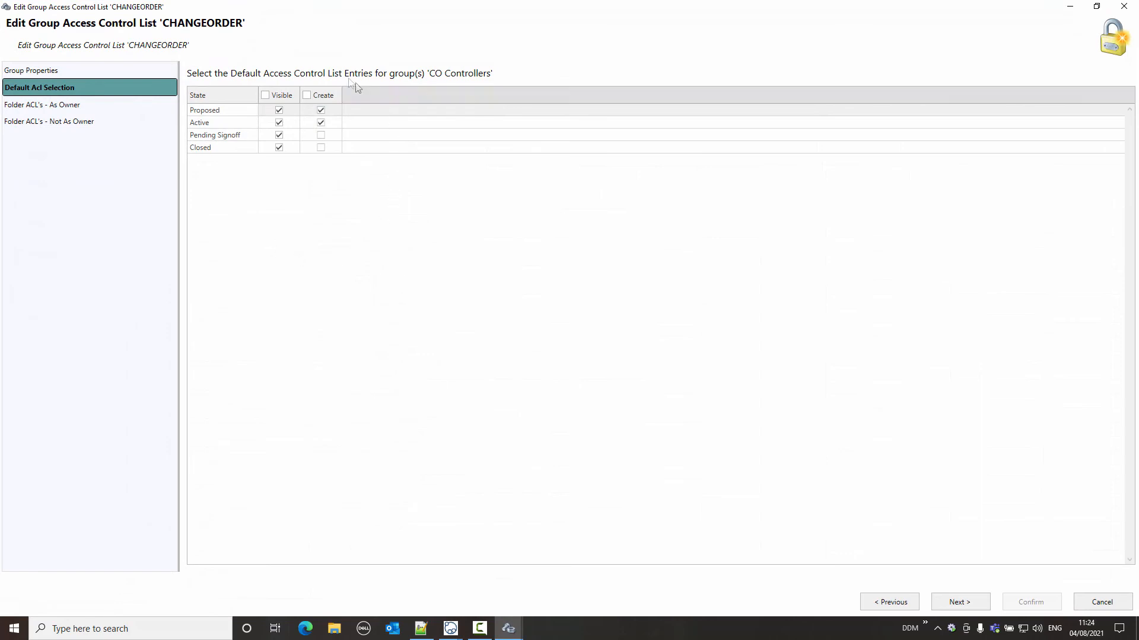
Grant Not As Owner Modify, Add Child, Modify Child and Remove Child on Active folders.
{"action": "left_click", "coordinate": [64, 107]}
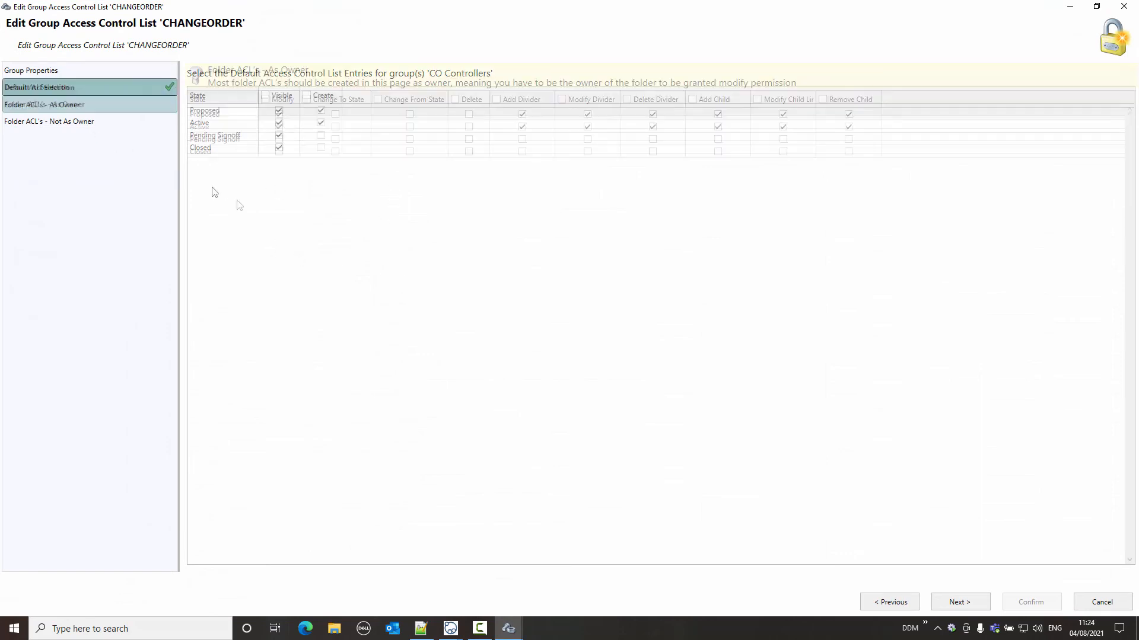
{"action": "left_click", "coordinate": [63, 123]}
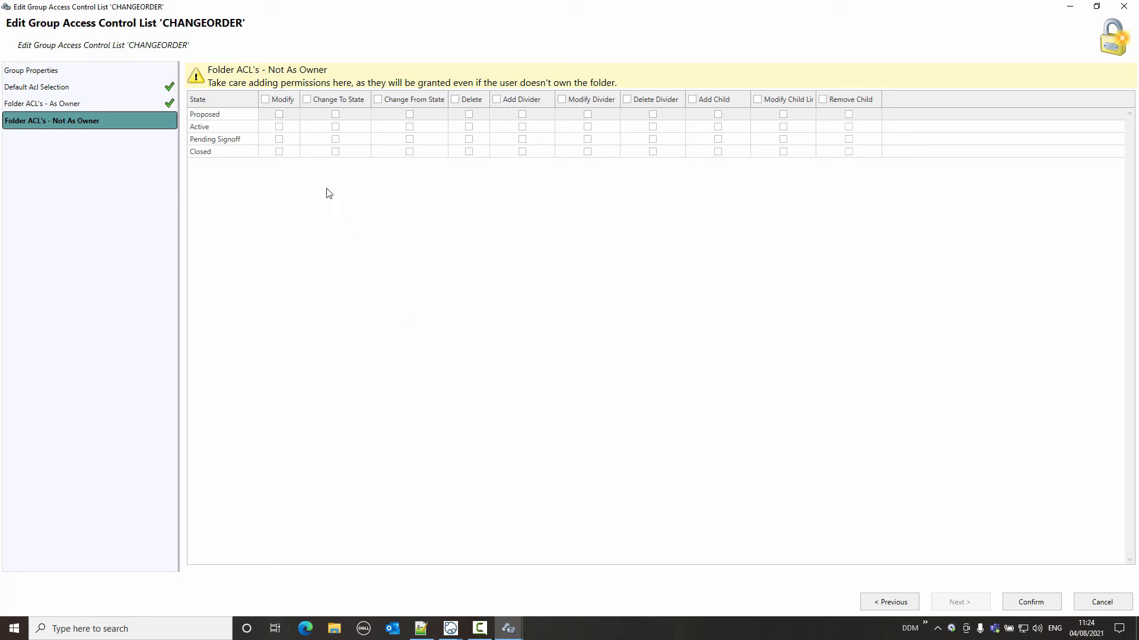
{"action": "left_click", "coordinate": [278, 127]}
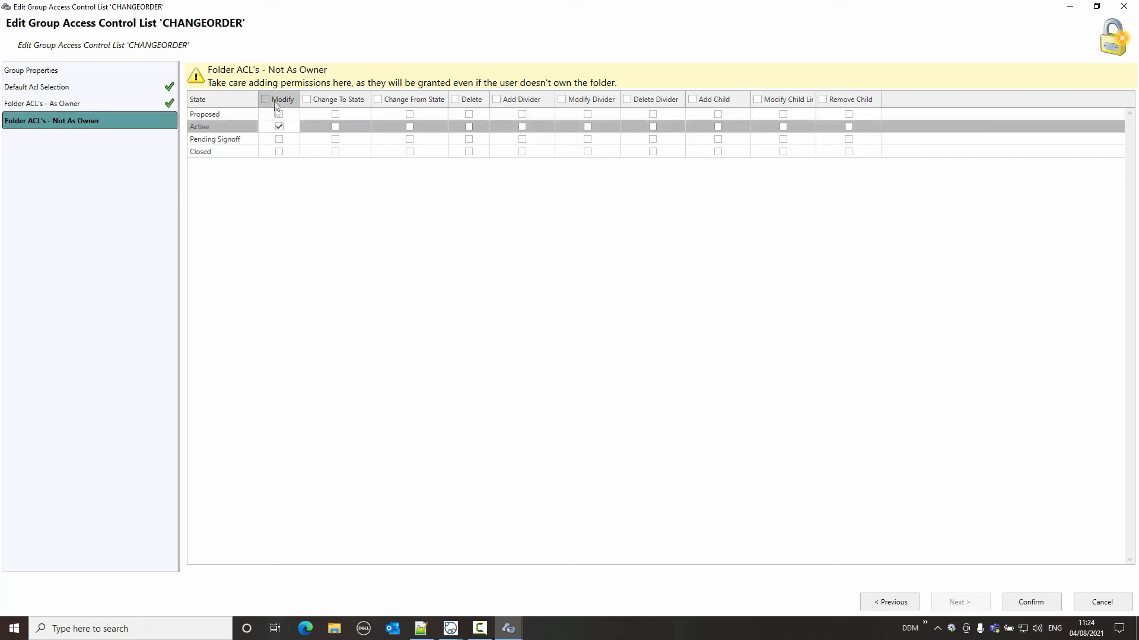
{"action": "left_click", "coordinate": [718, 127]}
{"action": "left_click", "coordinate": [783, 127]}
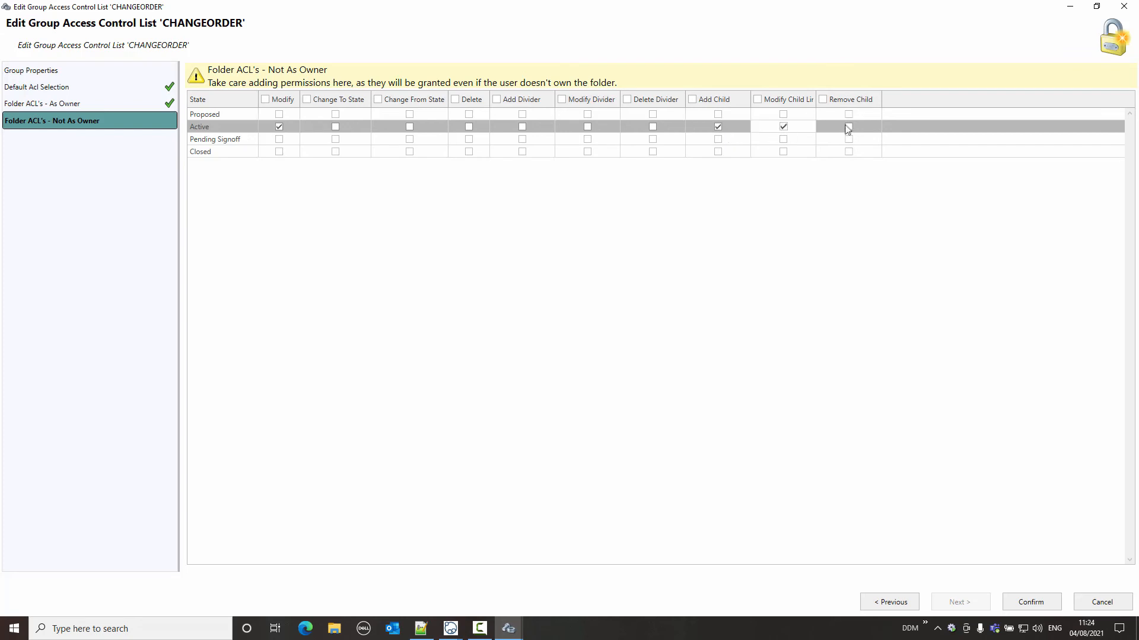
{"action": "left_click", "coordinate": [848, 126]}
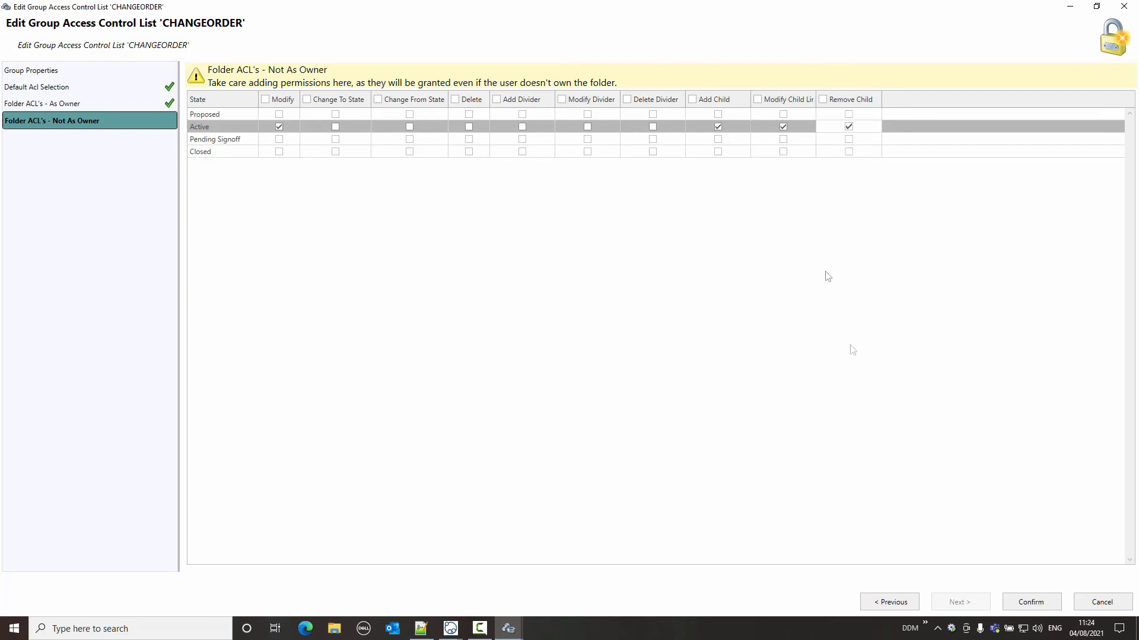
{"action": "left_click", "coordinate": [1030, 602]}
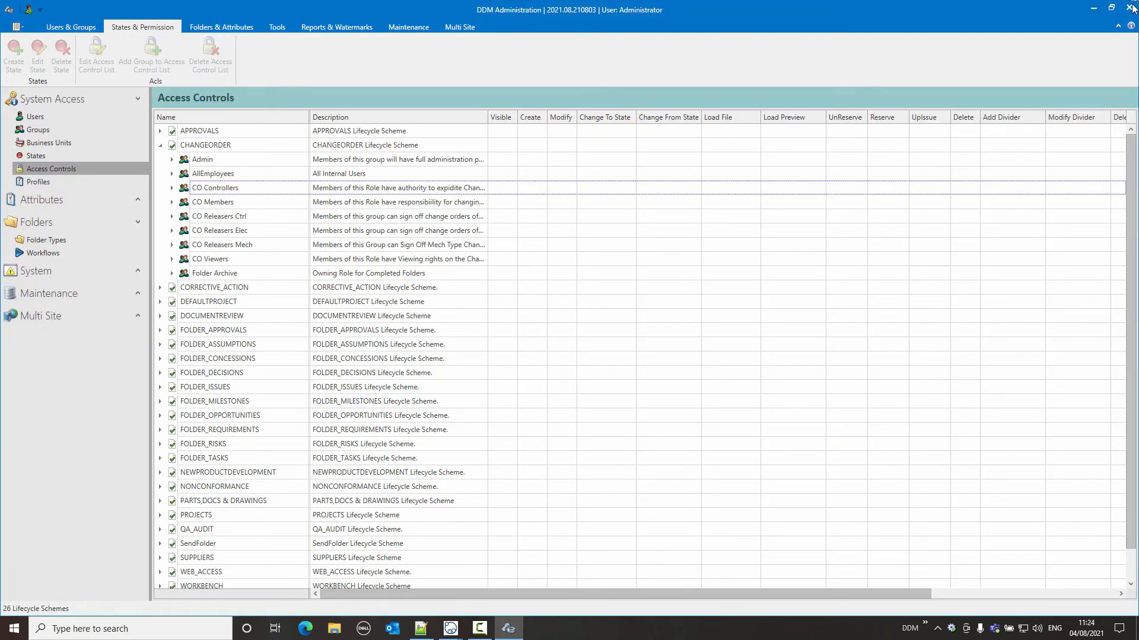
Minimize DDM Administration, then start a Reference To Folder for GD-100072 and cancel it.
{"action": "left_click", "coordinate": [1097, 12]}
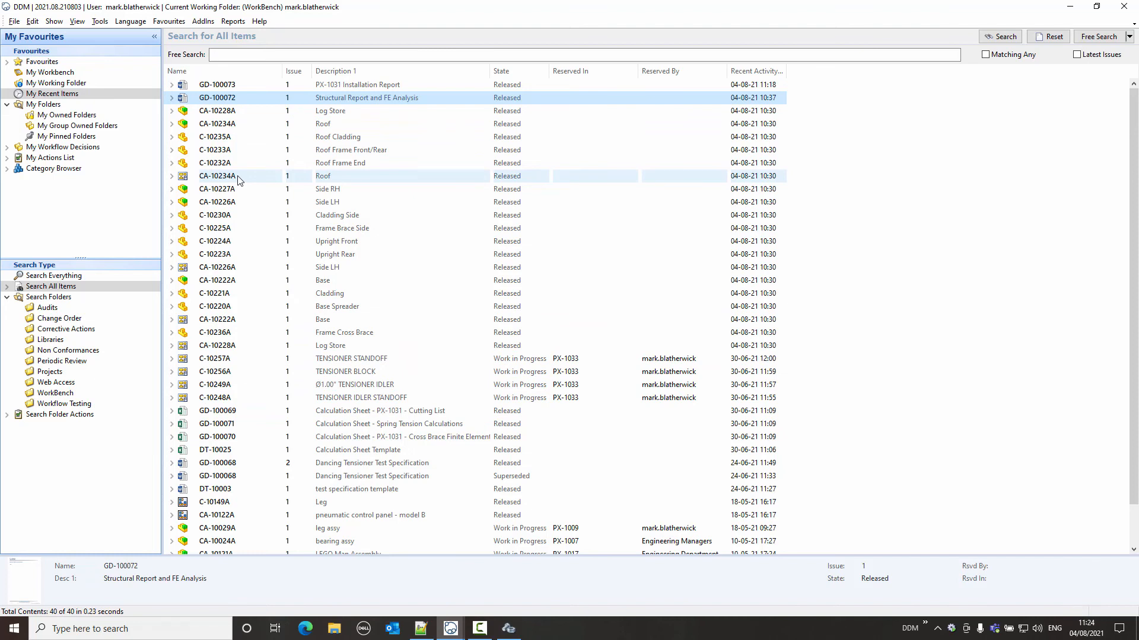
{"action": "right_click", "coordinate": [236, 100]}
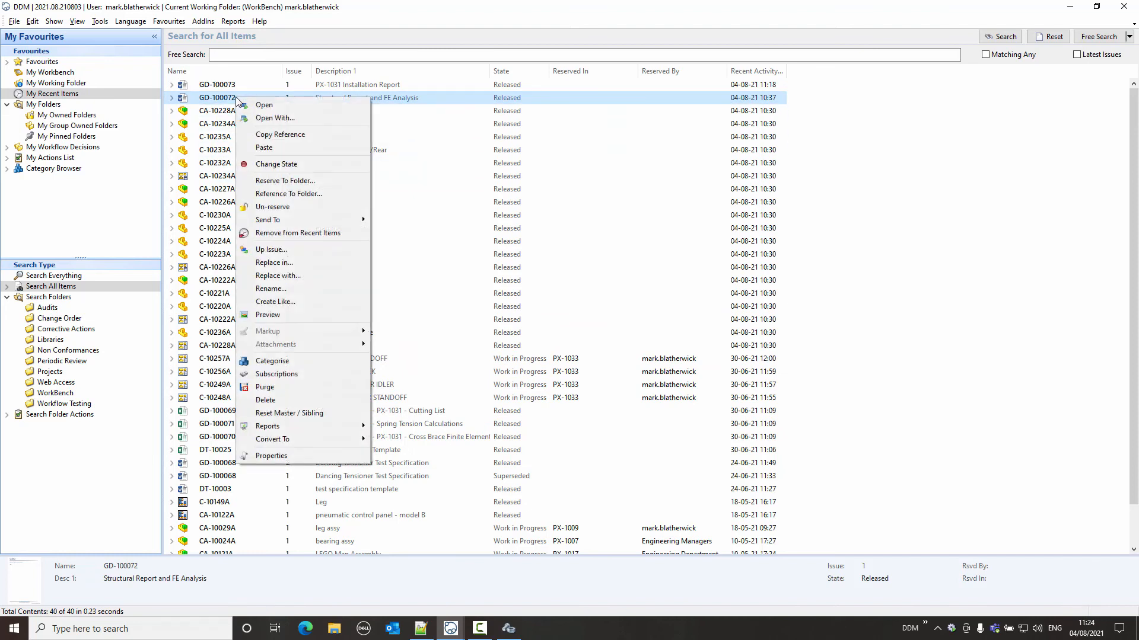
{"action": "left_click", "coordinate": [316, 194]}
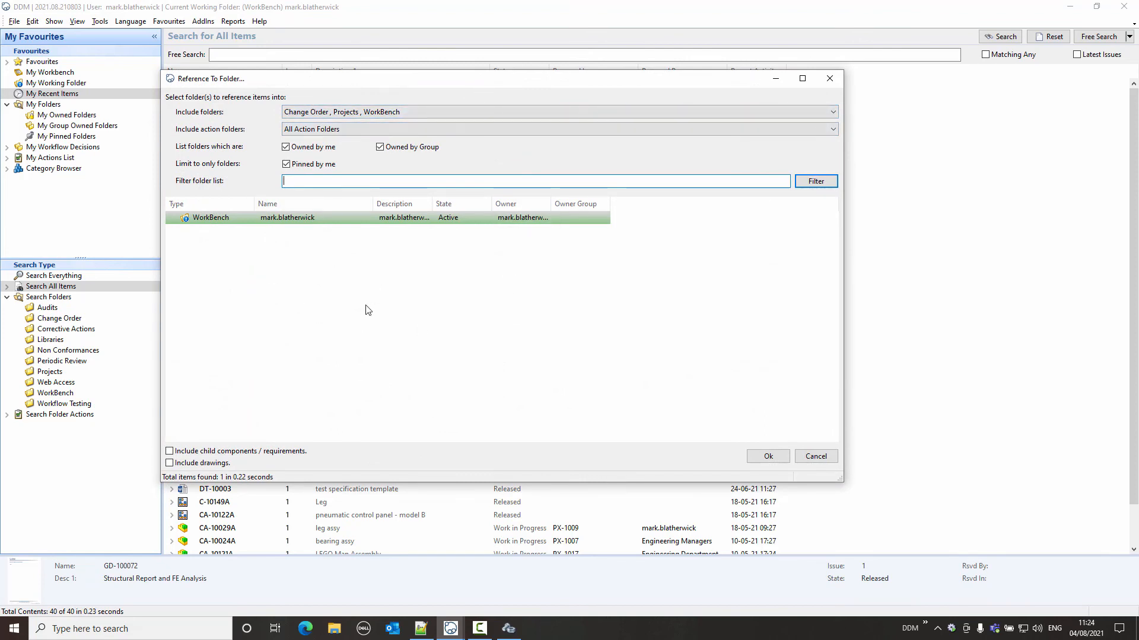
{"action": "left_click", "coordinate": [829, 78]}
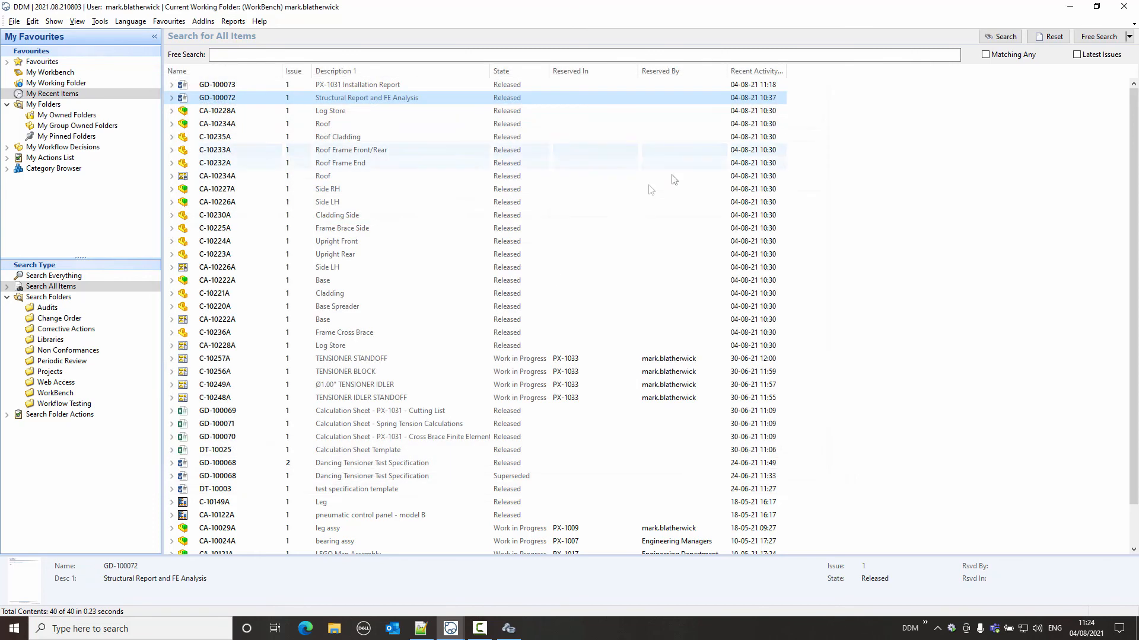
Place the main list beside the CO-2028 window and show CO-2028's Contents.
{"action": "right_click", "coordinate": [247, 97]}
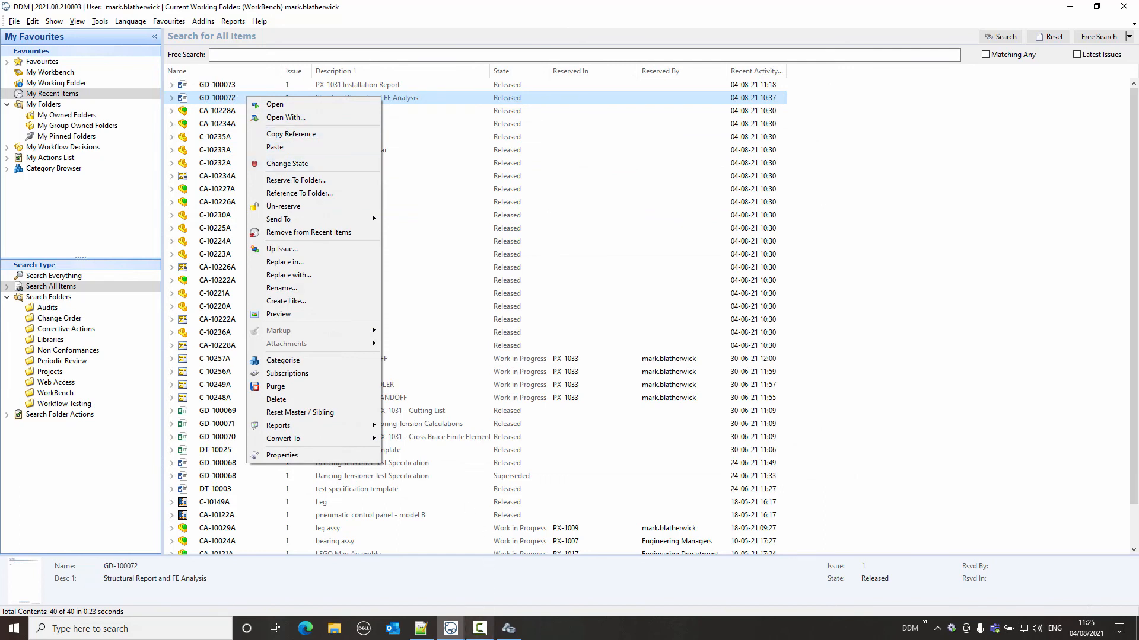
{"action": "left_click", "coordinate": [451, 630]}
{"action": "left_click", "coordinate": [501, 604]}
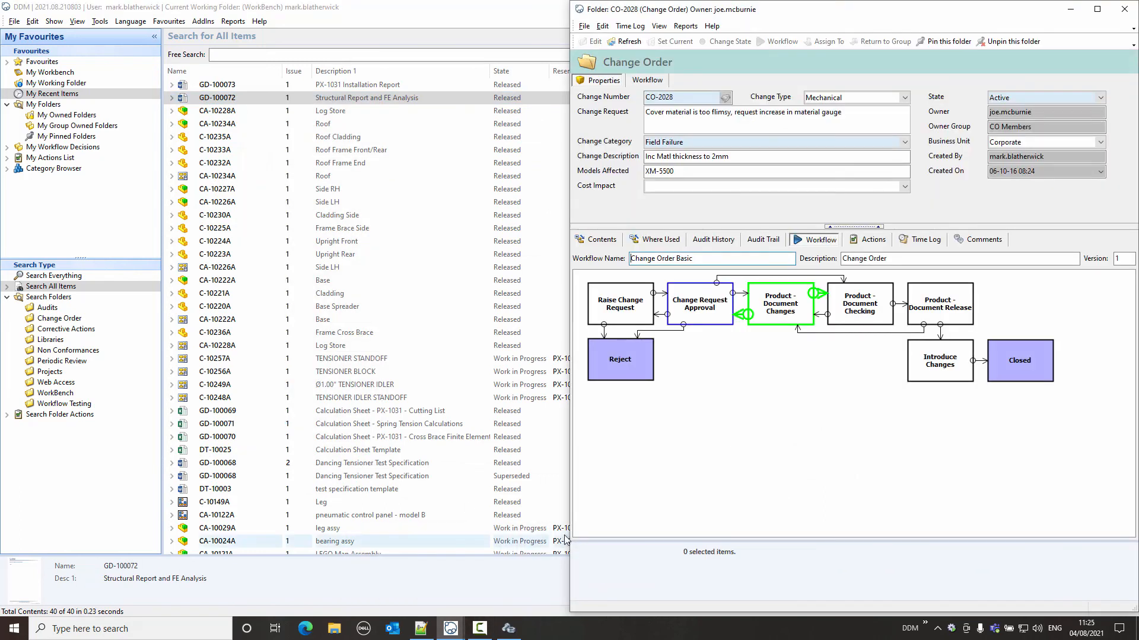
{"action": "left_click", "coordinate": [452, 8]}
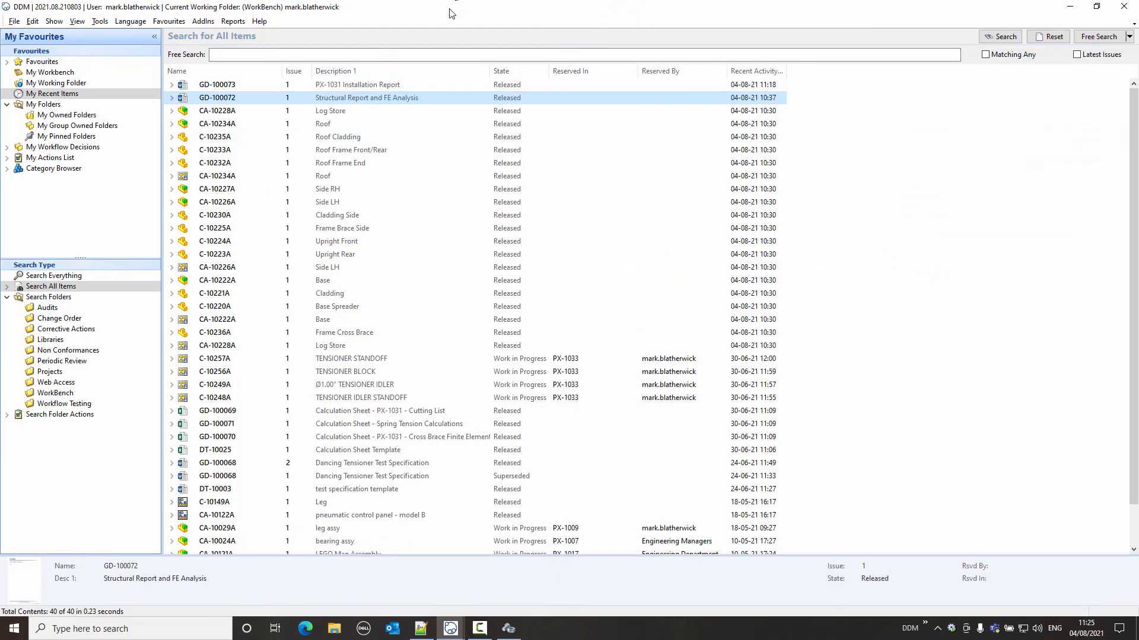
{"action": "double_click", "coordinate": [450, 9]}
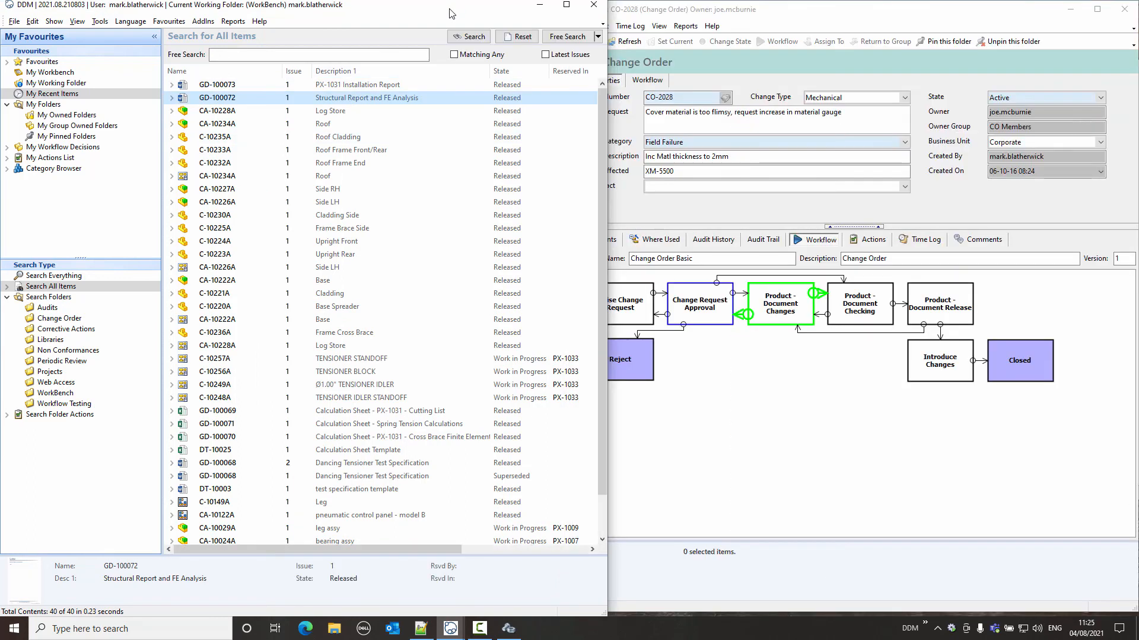
{"action": "left_click", "coordinate": [778, 402]}
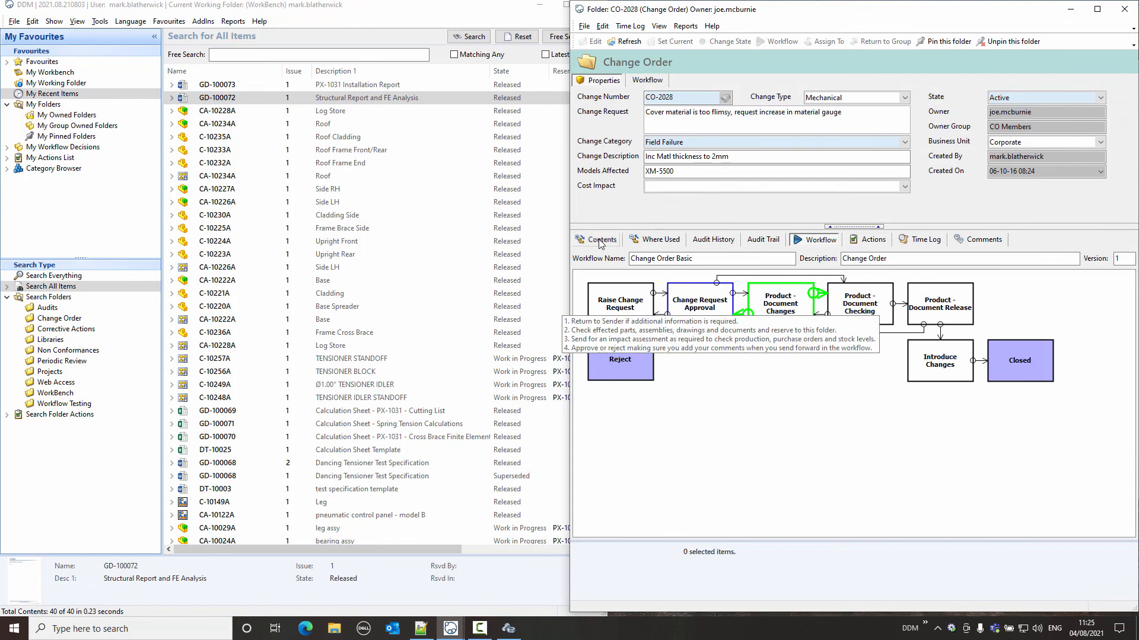
{"action": "left_click", "coordinate": [602, 240]}
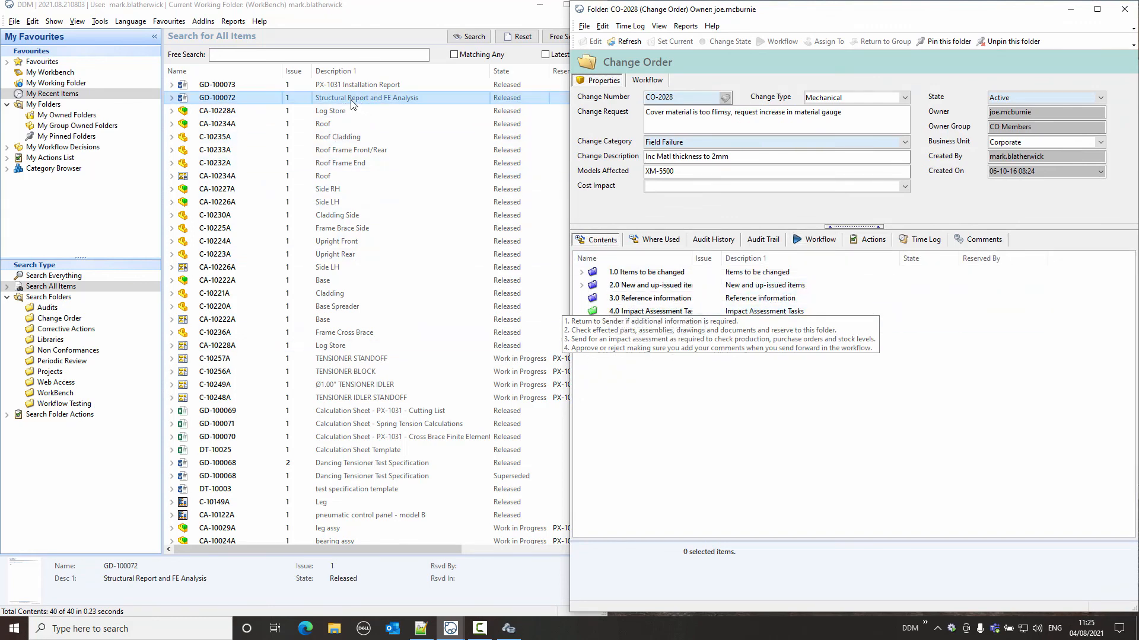
Drag GD-100072 into 3.0 Reference information, confirm it appears there, and close CO-2028.
{"action": "left_click_drag", "start_coordinate": [353, 104], "coordinate": [461, 142]}
{"action": "left_click_drag", "start_coordinate": [626, 273], "coordinate": [651, 303]}
{"action": "left_click", "coordinate": [647, 427]}
{"action": "left_click", "coordinate": [582, 298]}
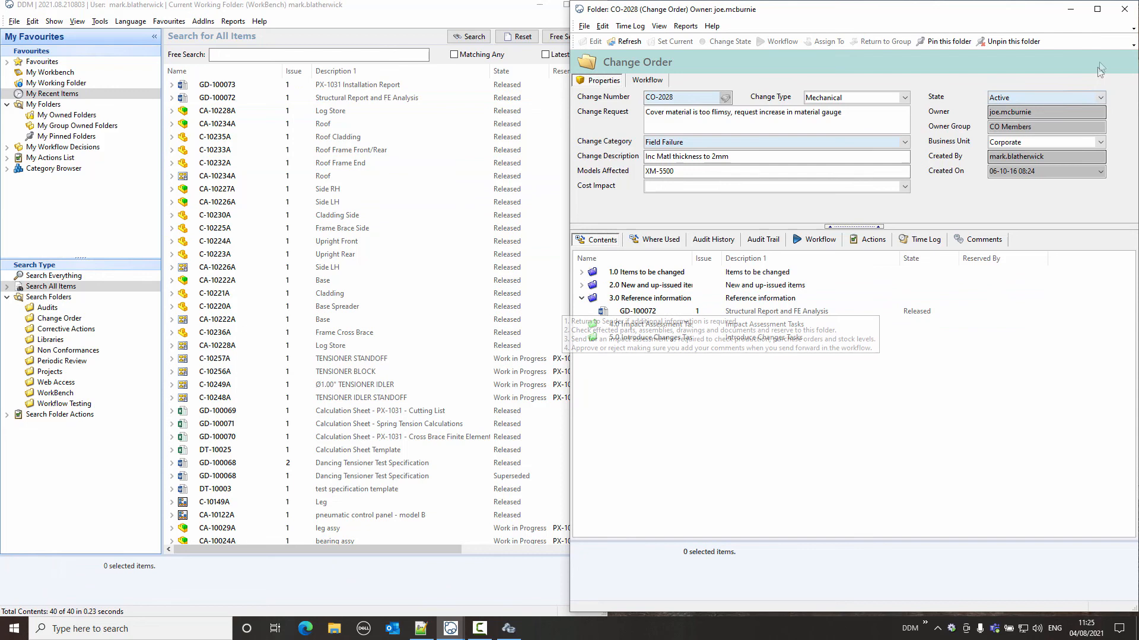
{"action": "left_click", "coordinate": [1126, 8]}
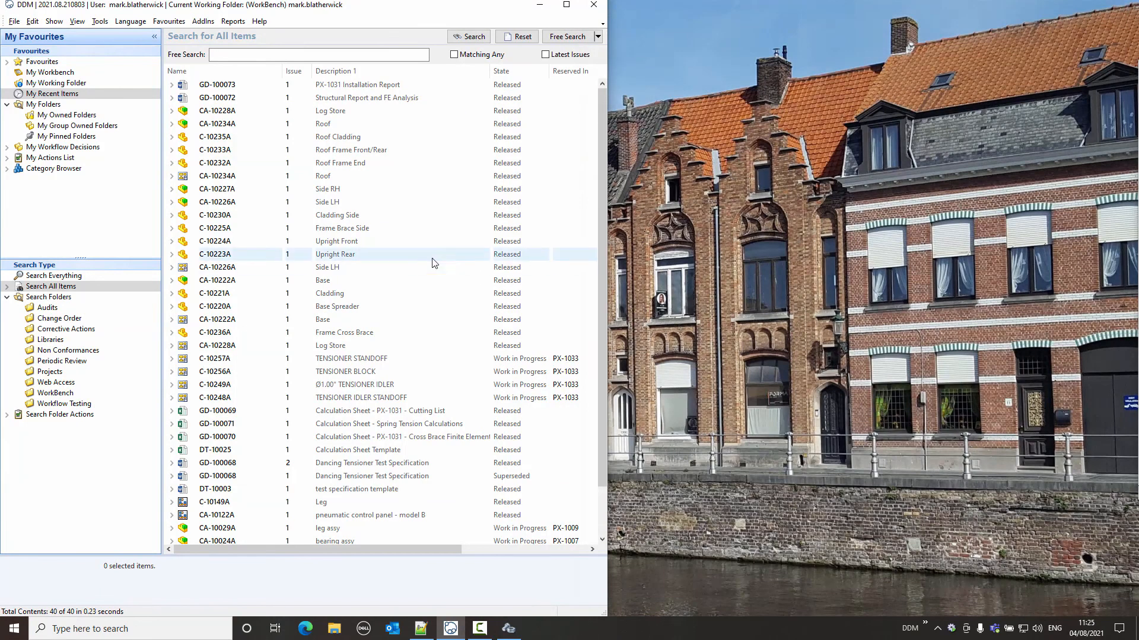
Show My Pinned Folders and select the CO-2028 change order folder.
{"action": "left_click", "coordinate": [67, 136]}
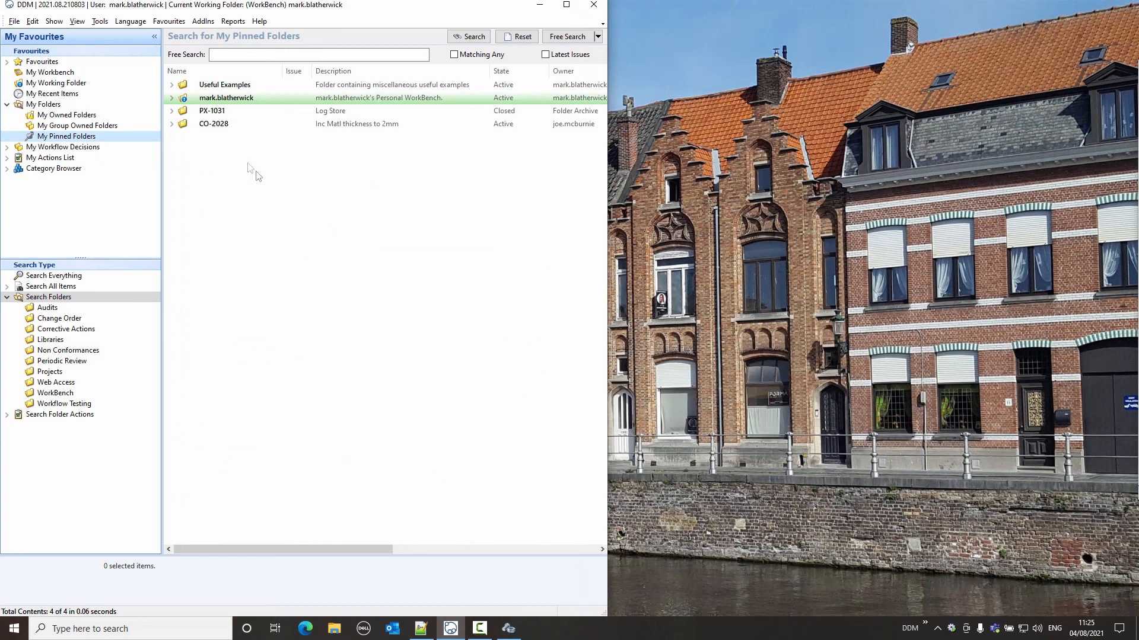
{"action": "left_click", "coordinate": [218, 126]}
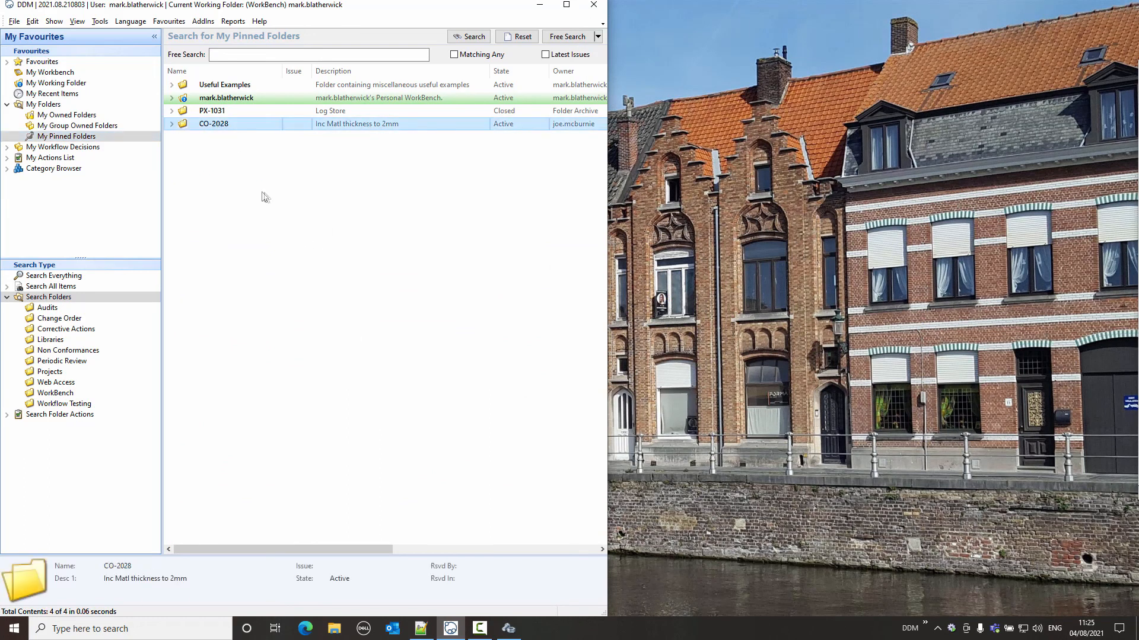